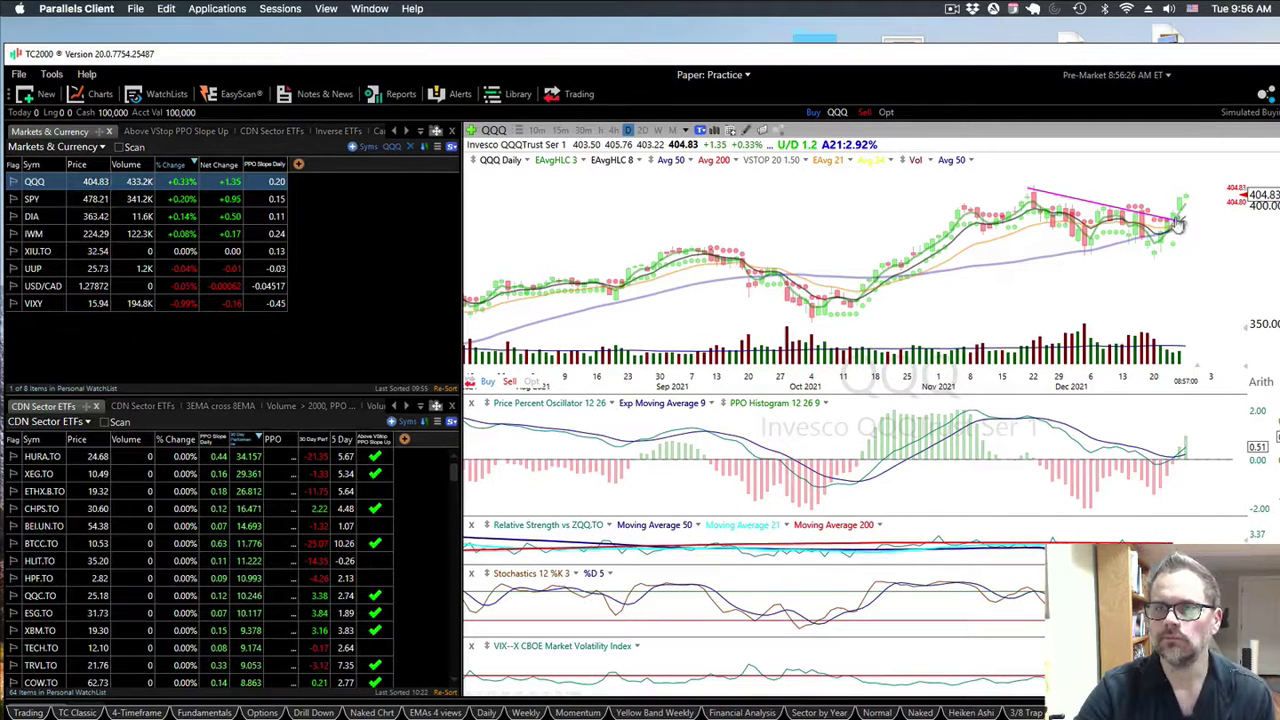
{"action": "mouse_move", "coordinate": [1175, 225]}
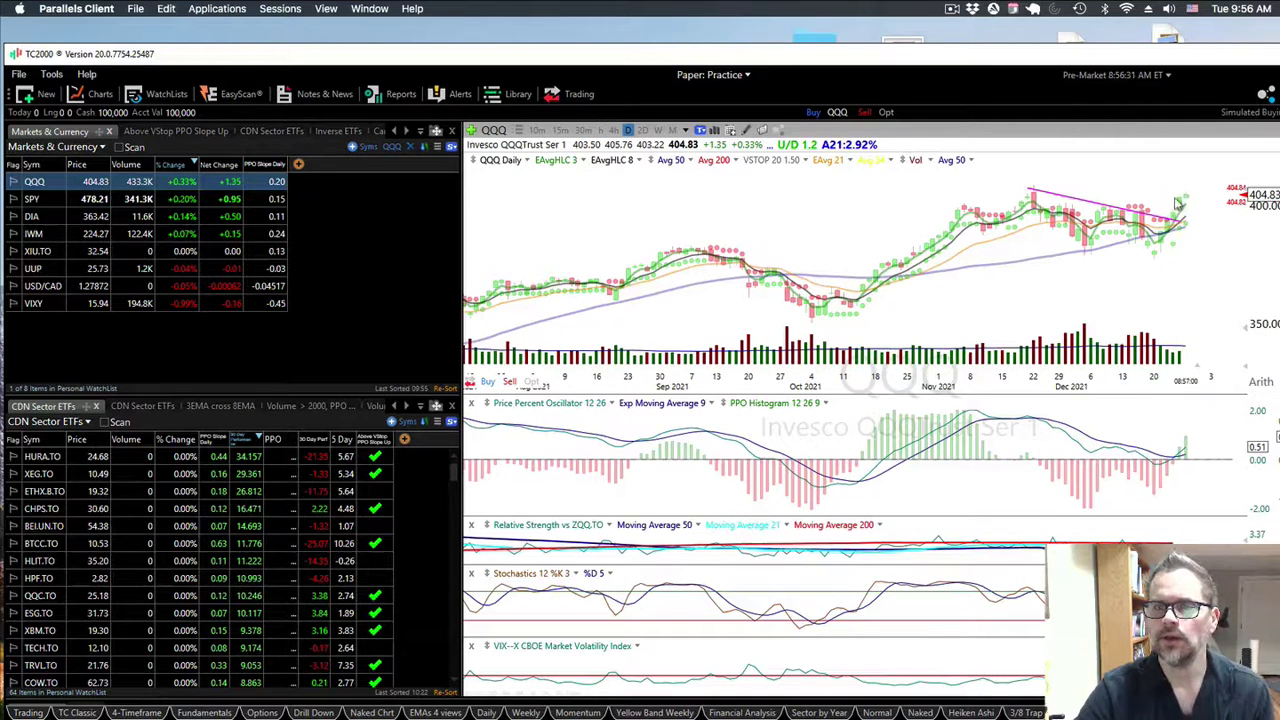
{"action": "left_click", "coordinate": [1003, 191]}
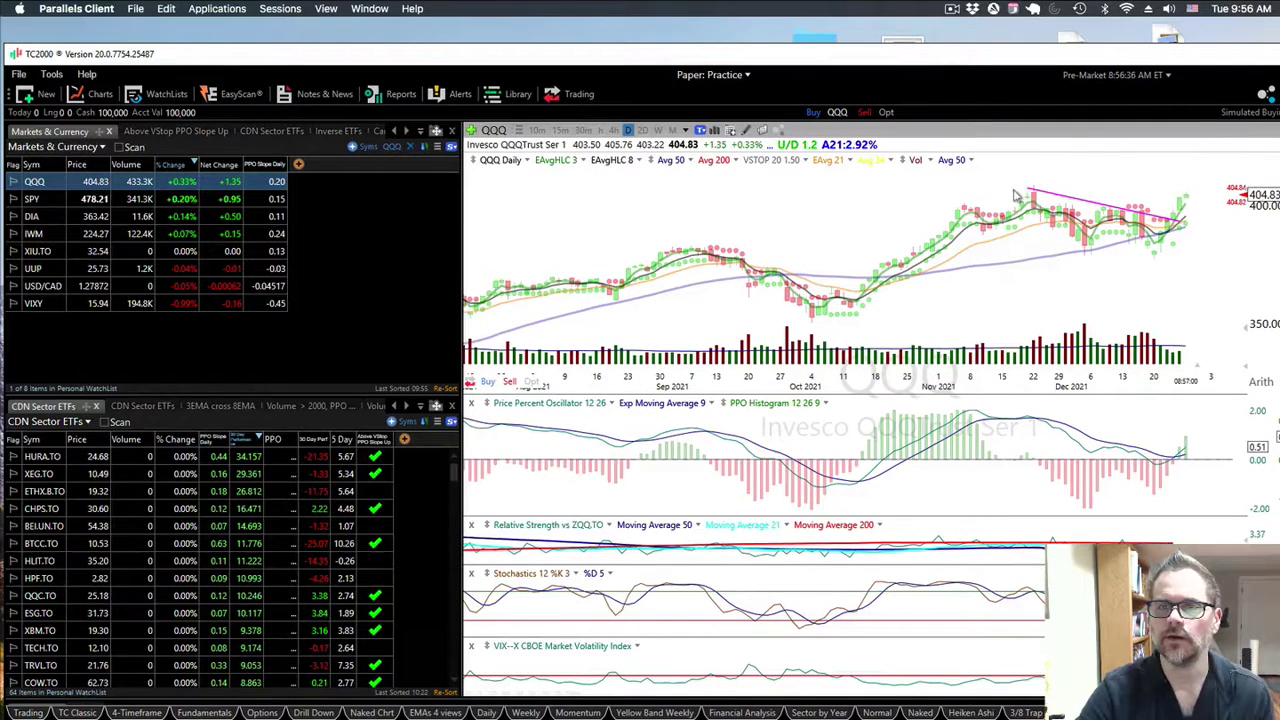
{"action": "left_click", "coordinate": [1015, 193]}
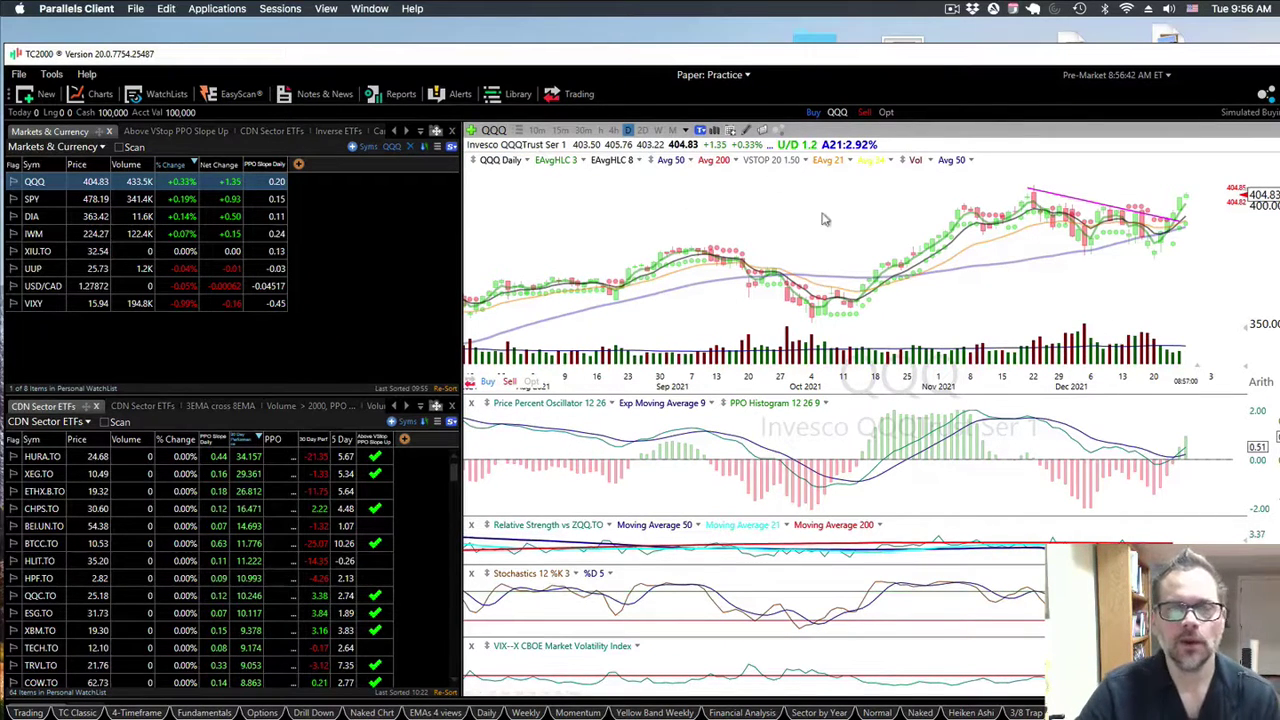
Open the related items list for QQQ, move it clear of the chart and sort it by % Change
{"action": "left_click", "coordinate": [518, 133]}
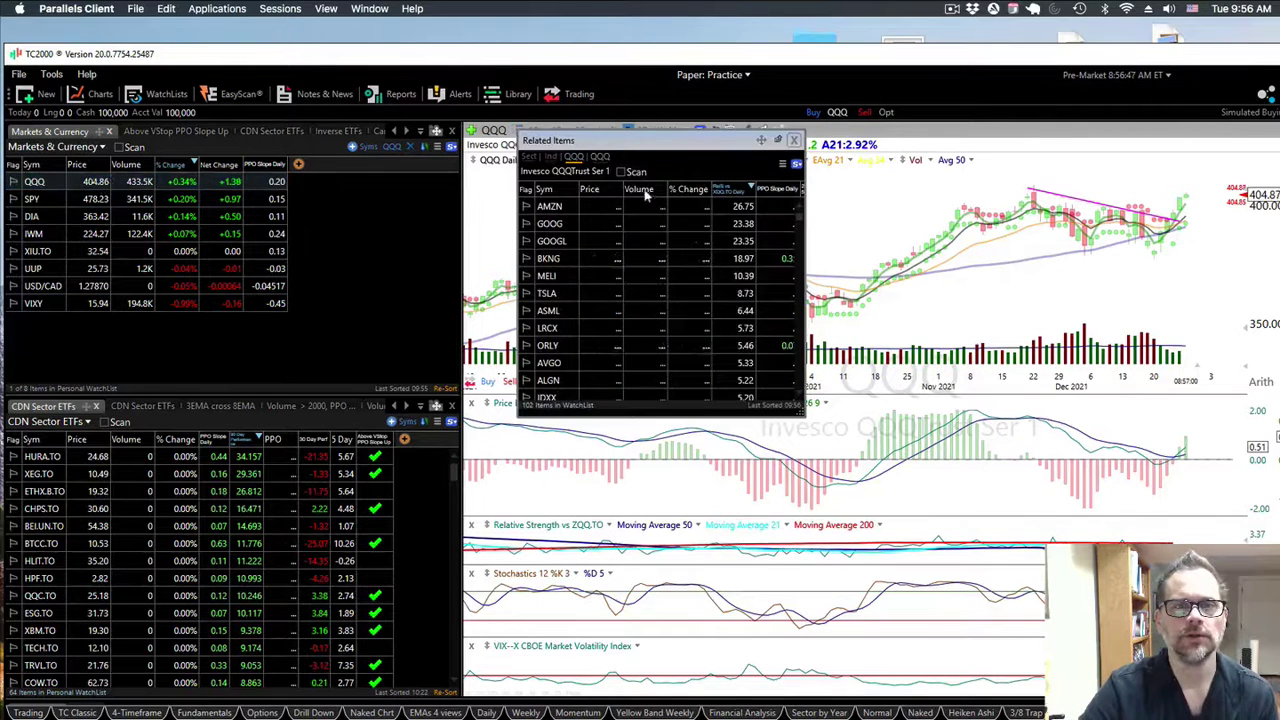
{"action": "left_click_drag", "start_coordinate": [673, 148], "coordinate": [405, 181]}
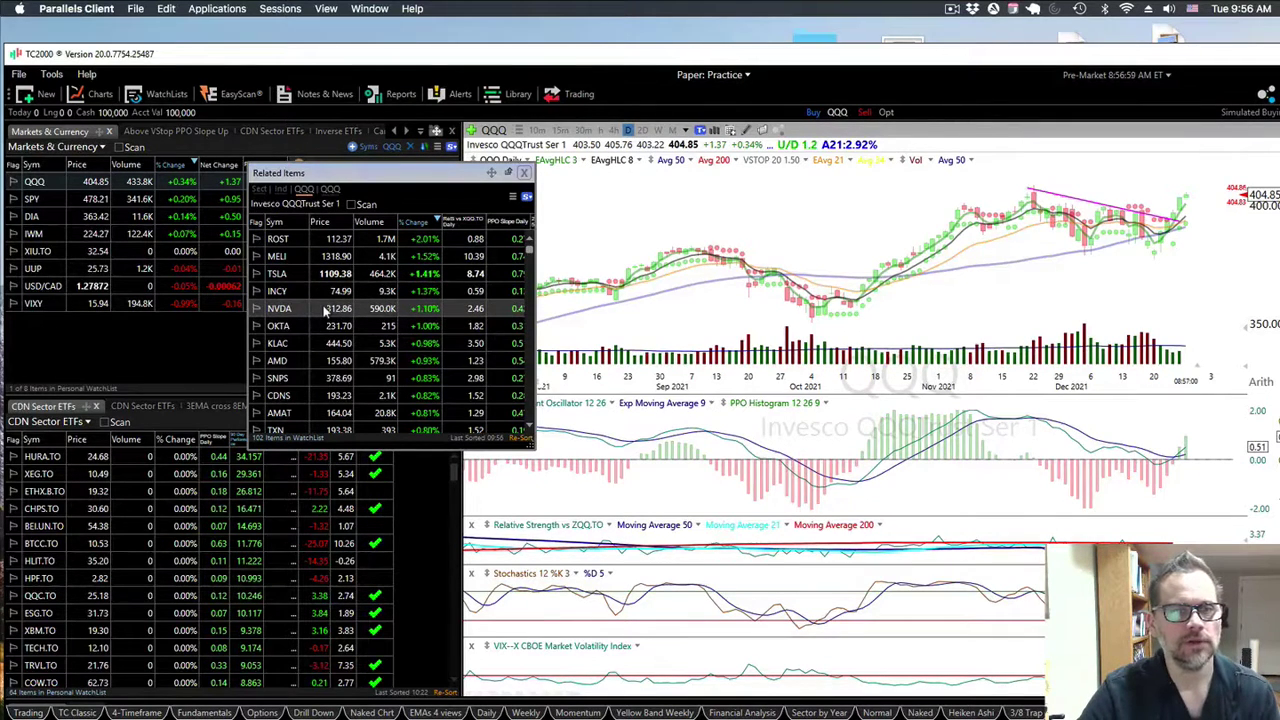
Lengthen the related items list and review the NVDA, XLNX and MCHP charts from it
{"action": "left_click", "coordinate": [323, 311]}
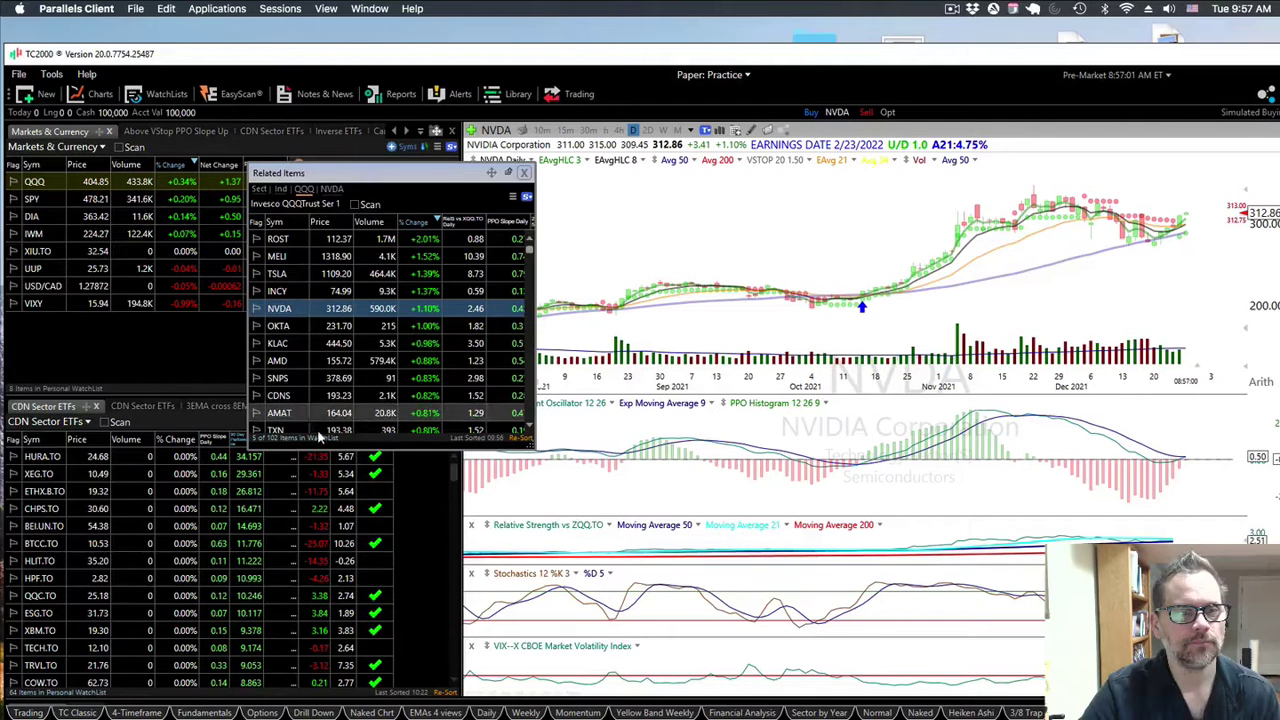
{"action": "left_click_drag", "start_coordinate": [318, 440], "coordinate": [335, 530]}
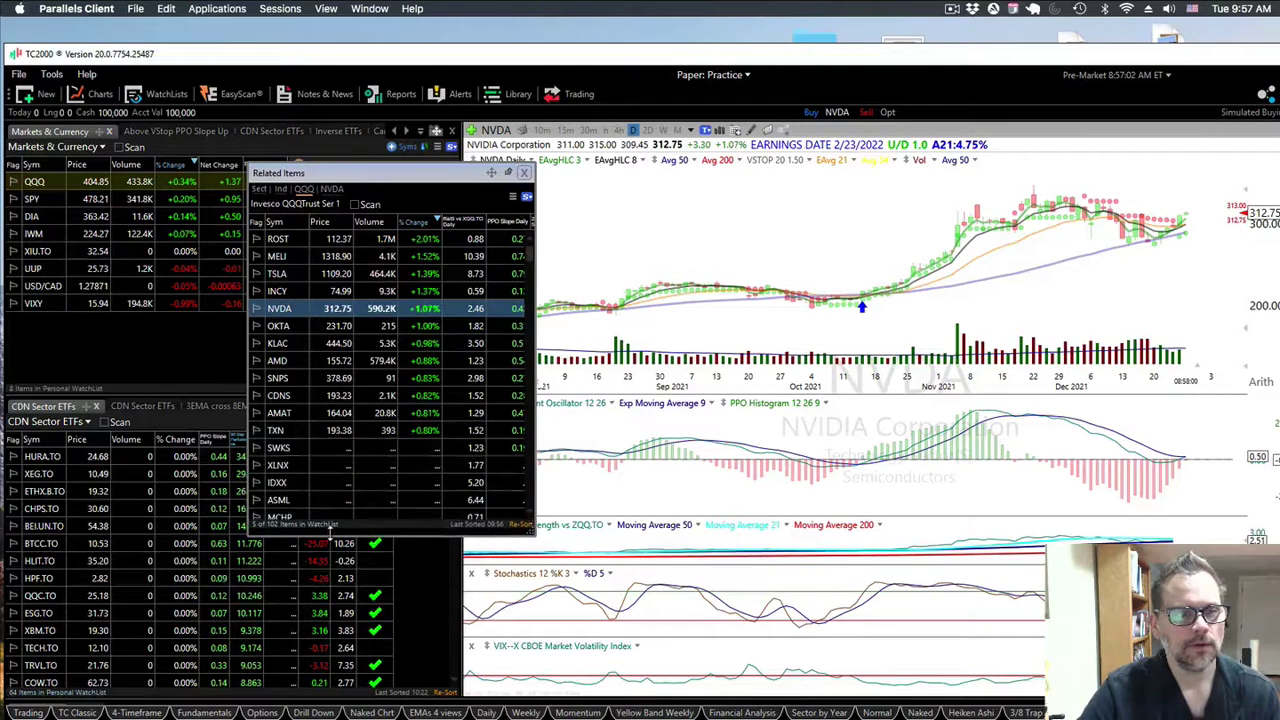
{"action": "left_click", "coordinate": [354, 467]}
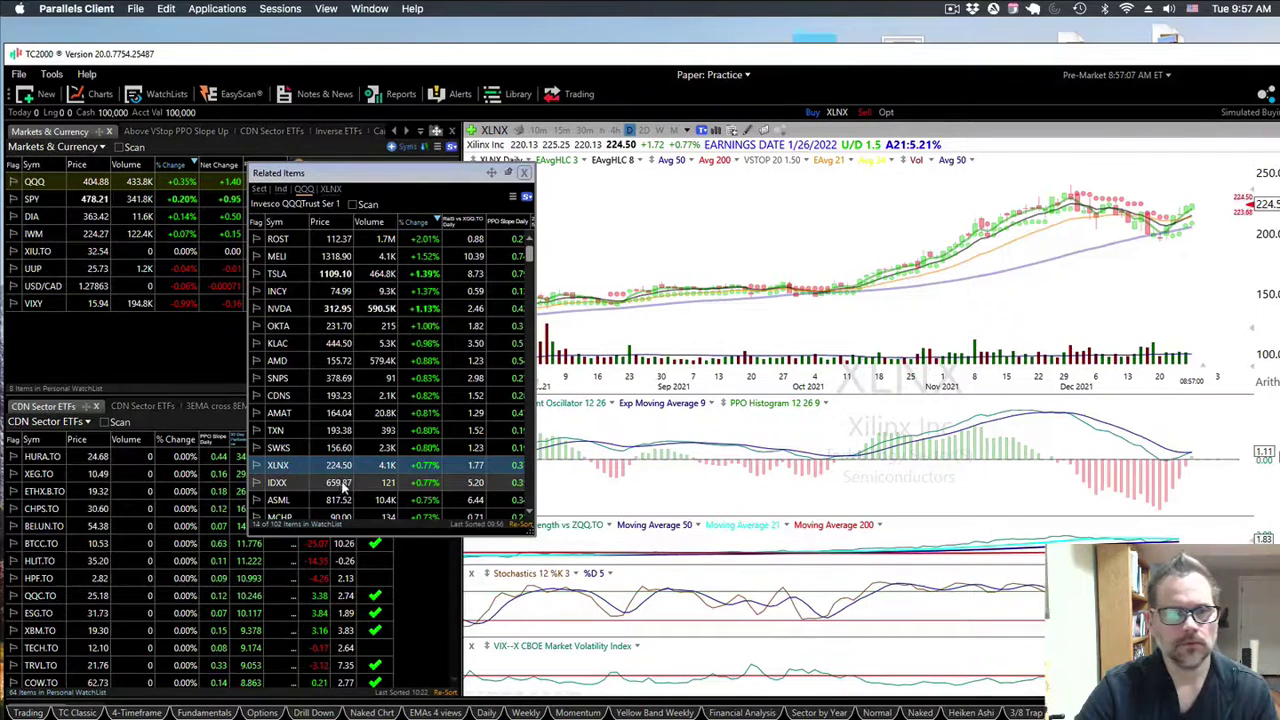
{"action": "key", "text": "Down"}
{"action": "key", "text": "Down"}
{"action": "key", "text": "Down"}
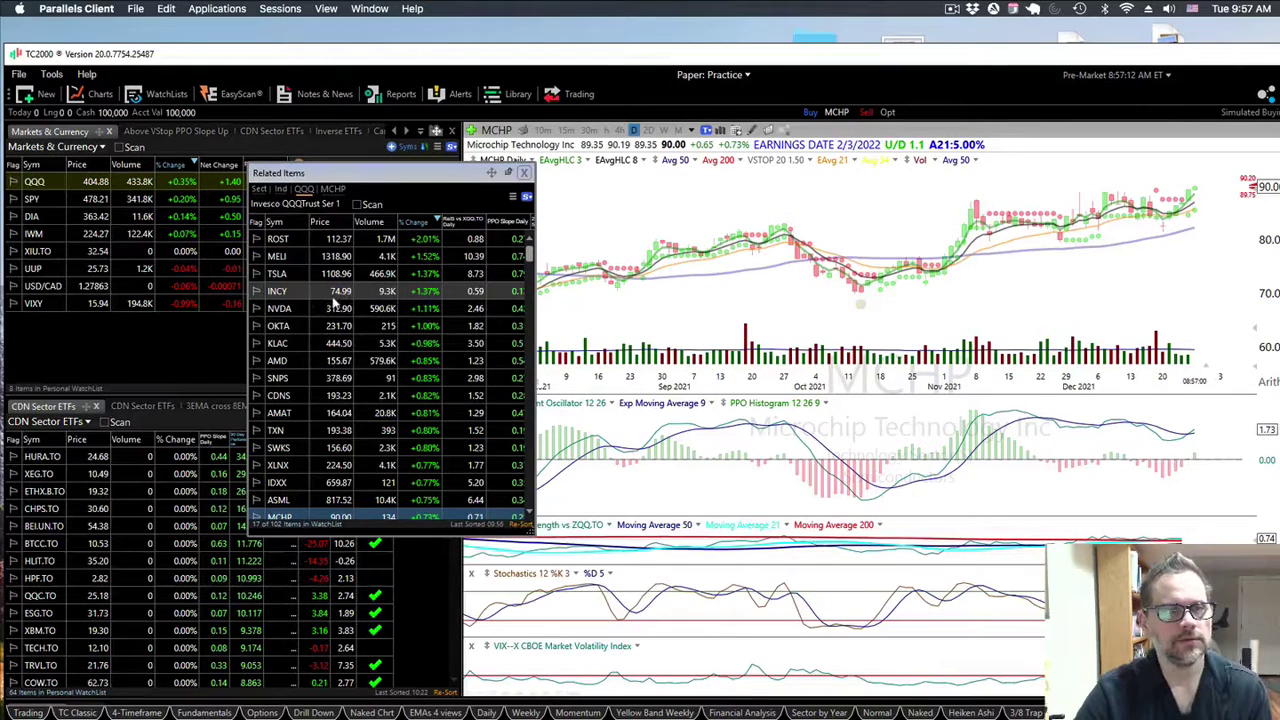
Review the INCY, TSLA, MELI and ROST charts from the related items list, and close the list
{"action": "left_click", "coordinate": [335, 293]}
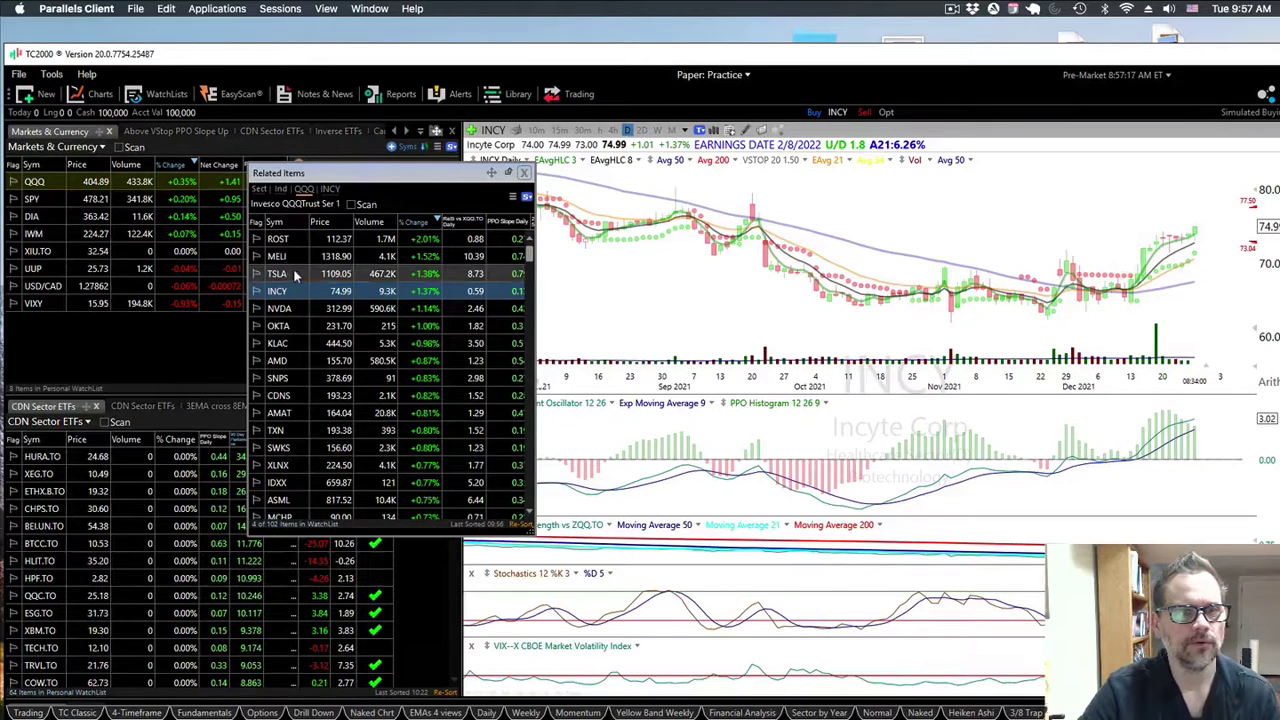
{"action": "left_click", "coordinate": [296, 275]}
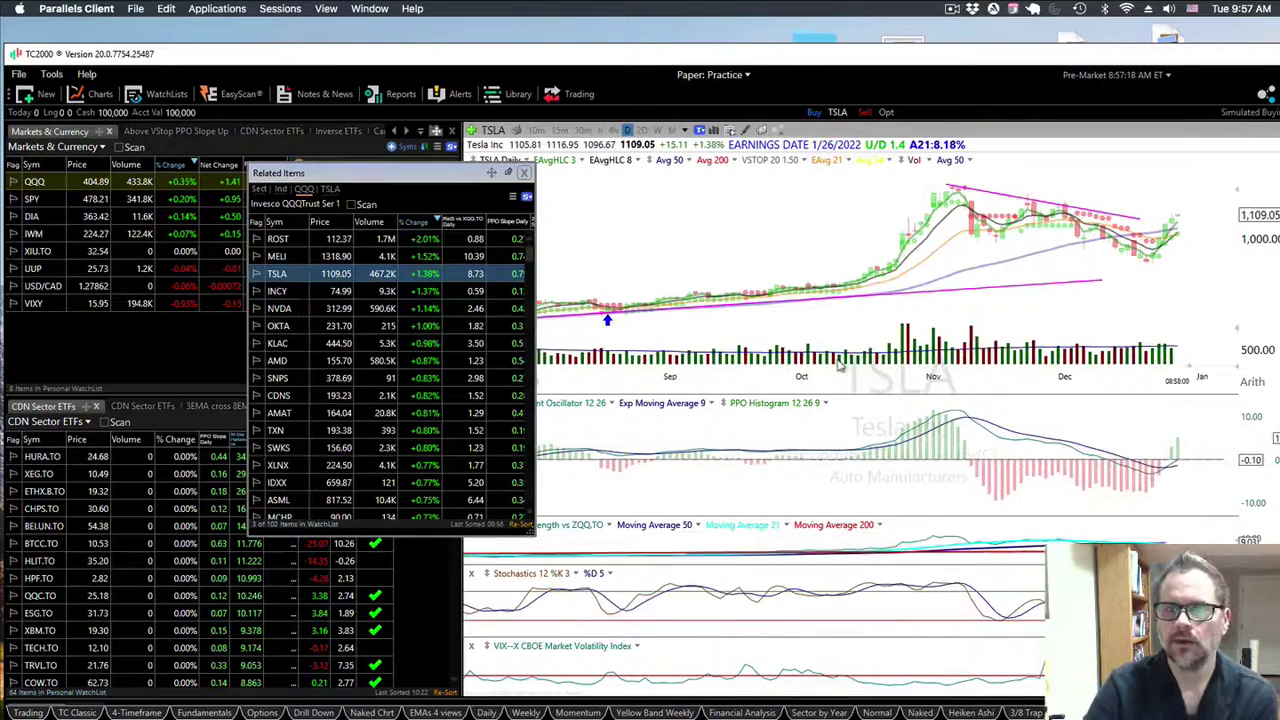
{"action": "left_click", "coordinate": [311, 258]}
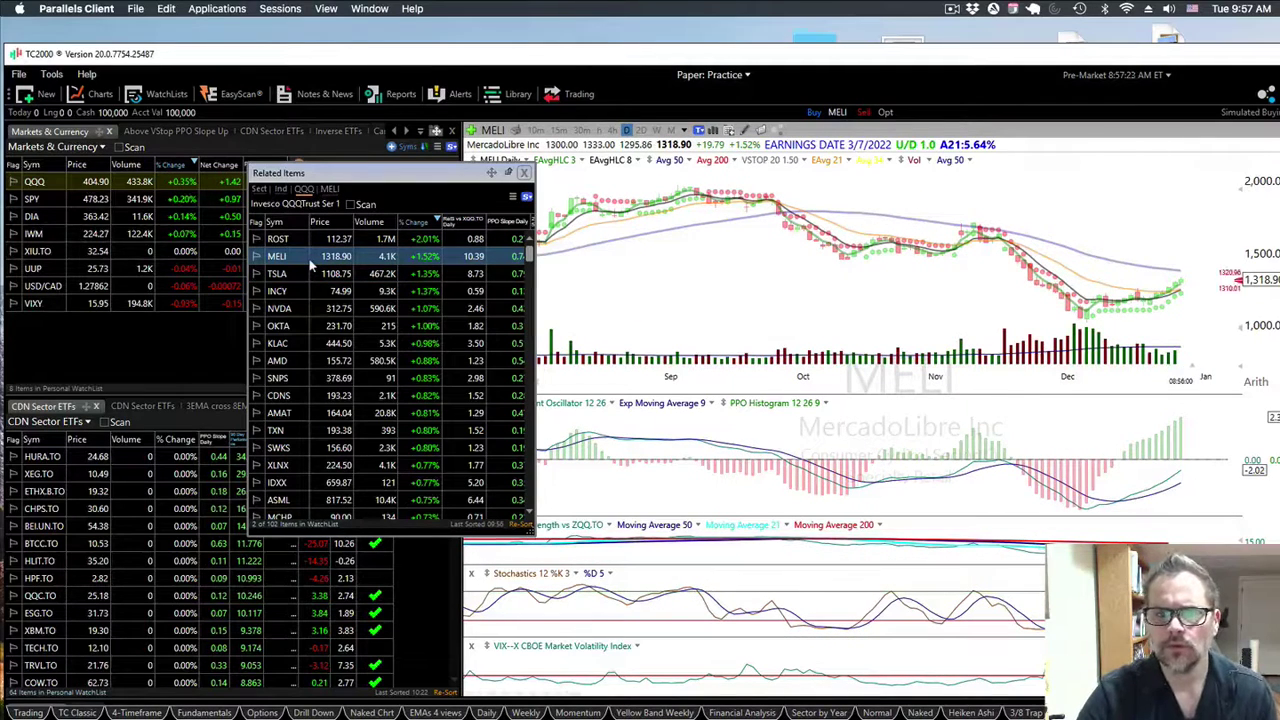
{"action": "left_click", "coordinate": [332, 242]}
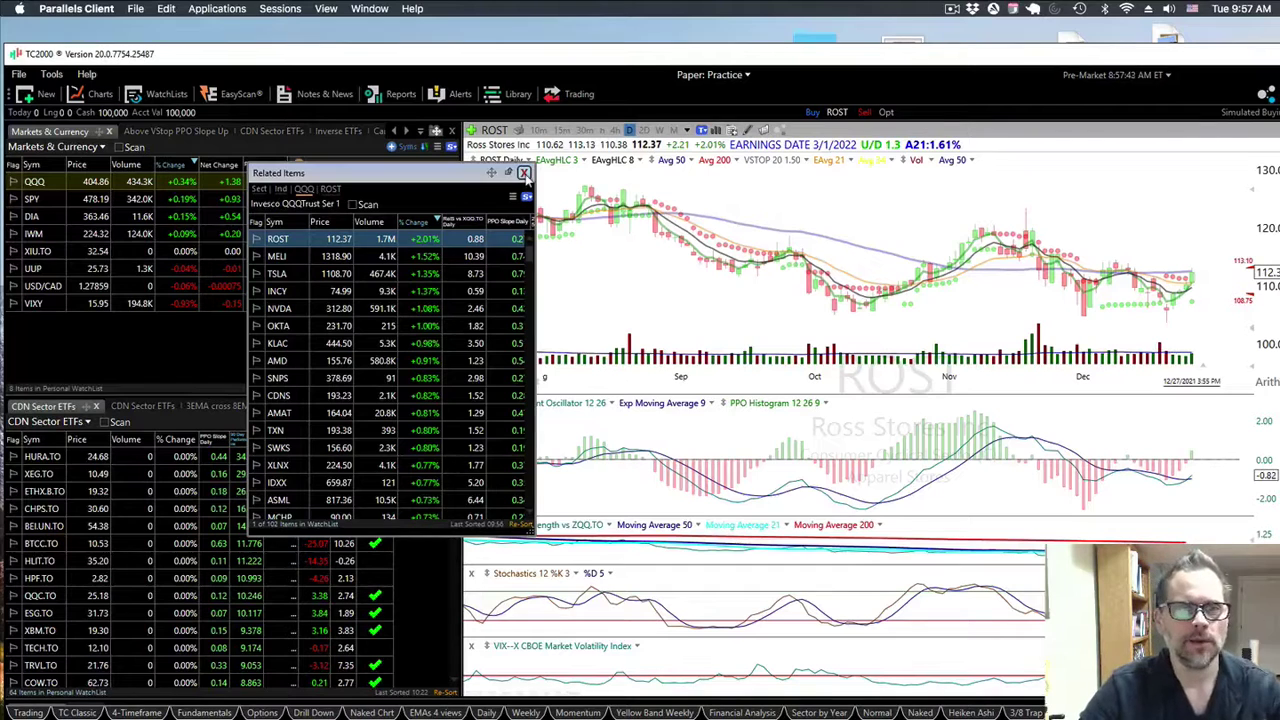
{"action": "left_click", "coordinate": [524, 173]}
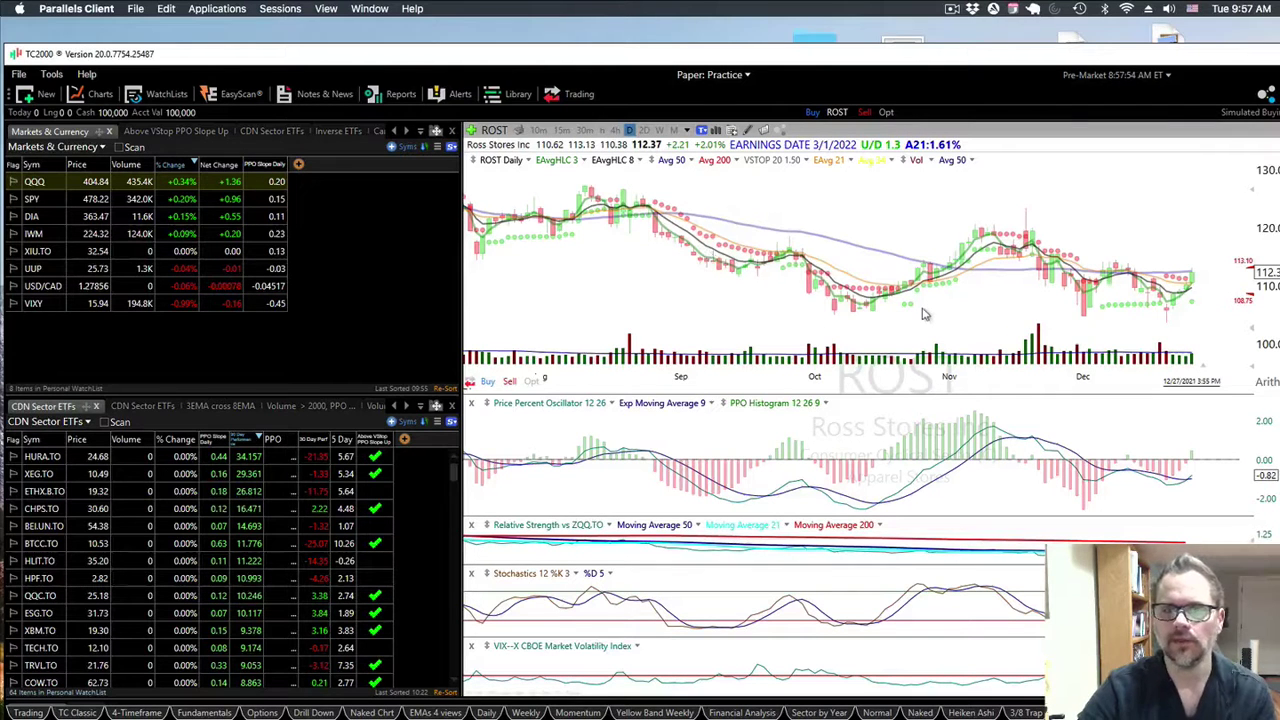
Review the daily charts of QQQ, SPY and DIA from the Markets & Currency watchlist
{"action": "left_click", "coordinate": [118, 183]}
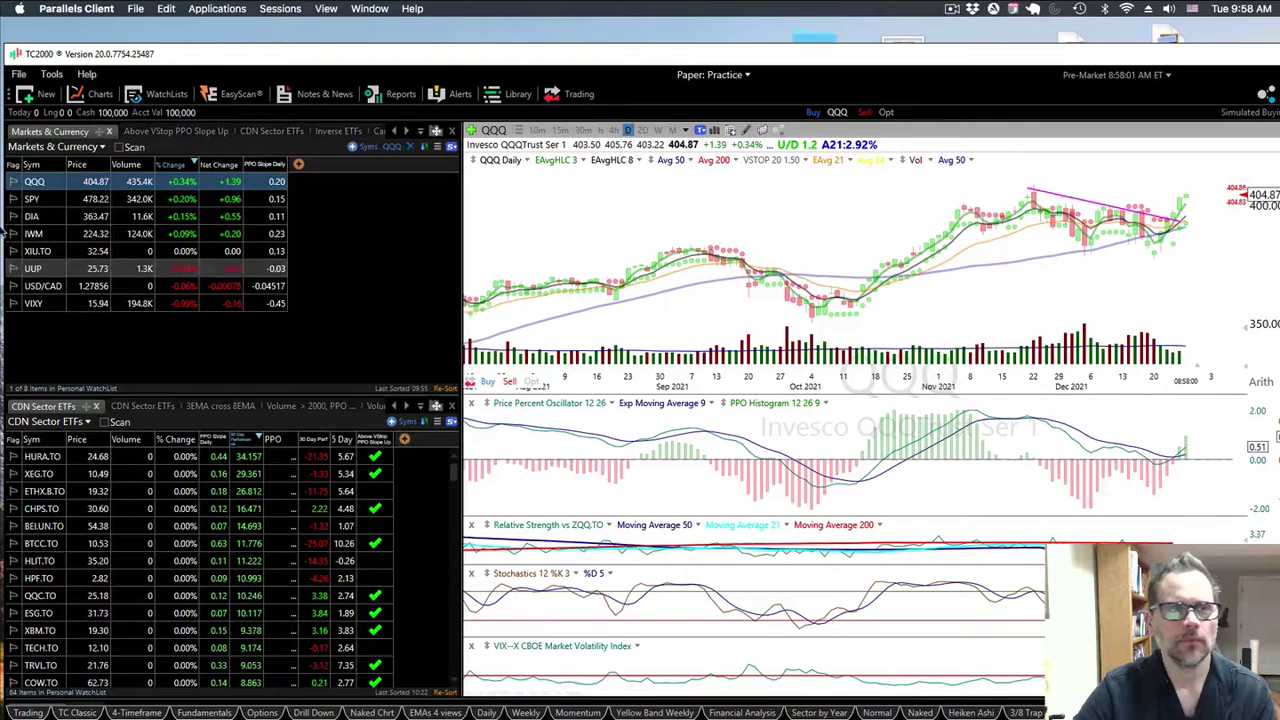
{"action": "left_click", "coordinate": [55, 199]}
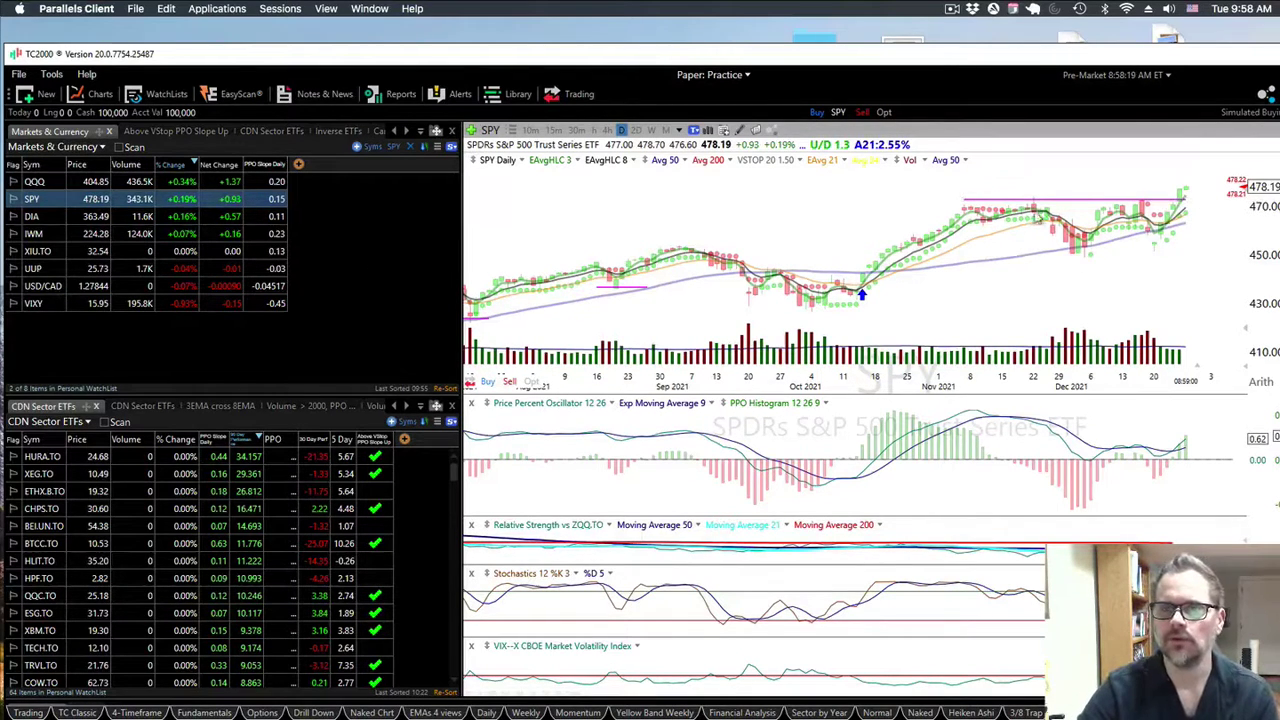
{"action": "mouse_move", "coordinate": [1152, 208]}
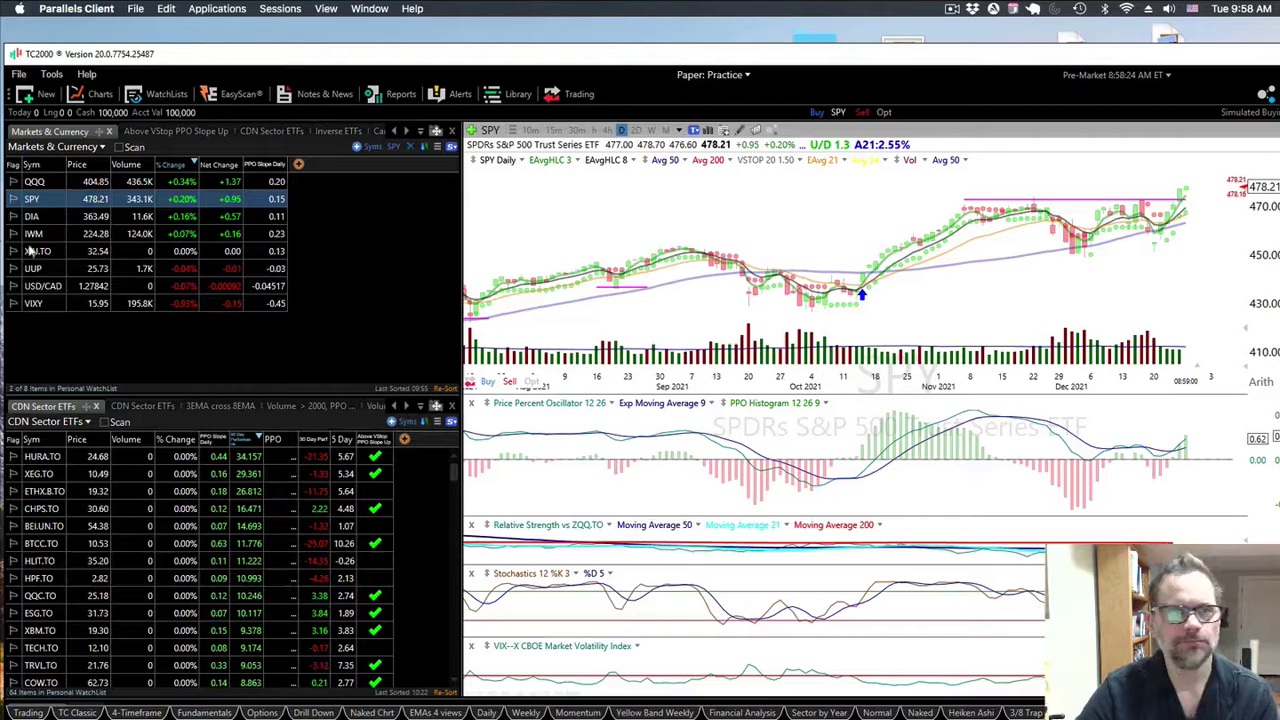
{"action": "left_click", "coordinate": [40, 217]}
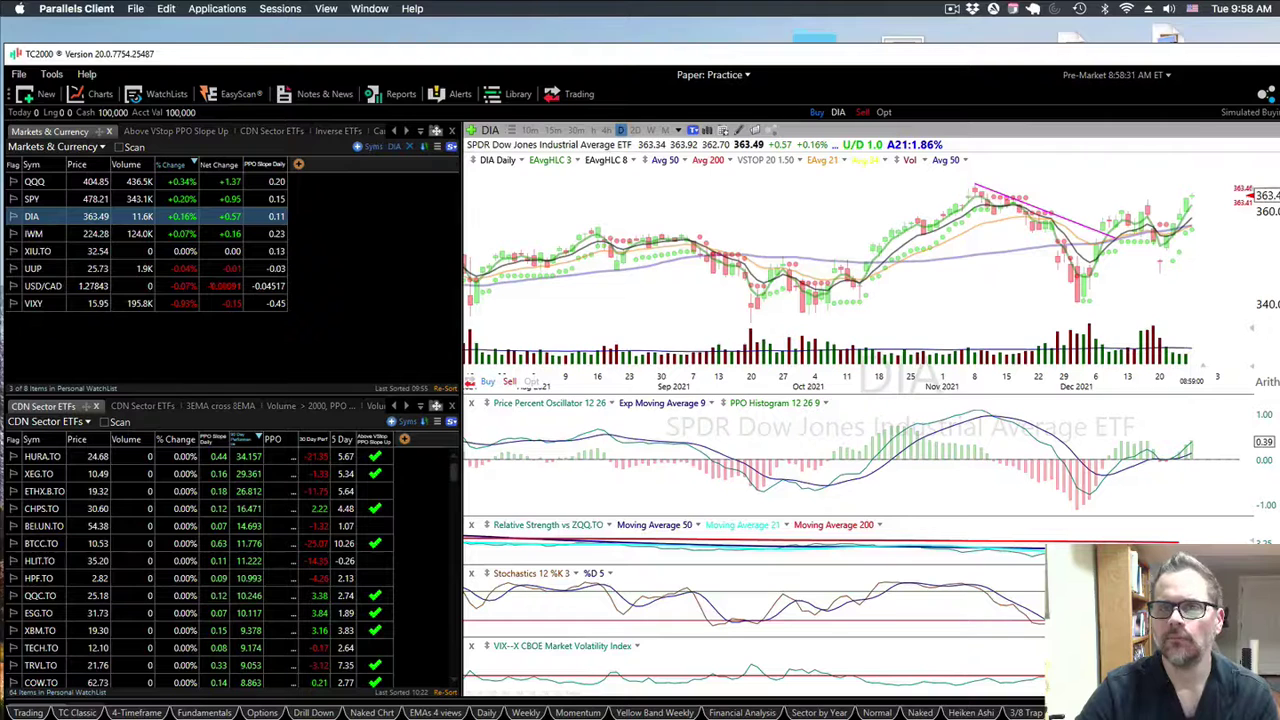
{"action": "left_click", "coordinate": [963, 188]}
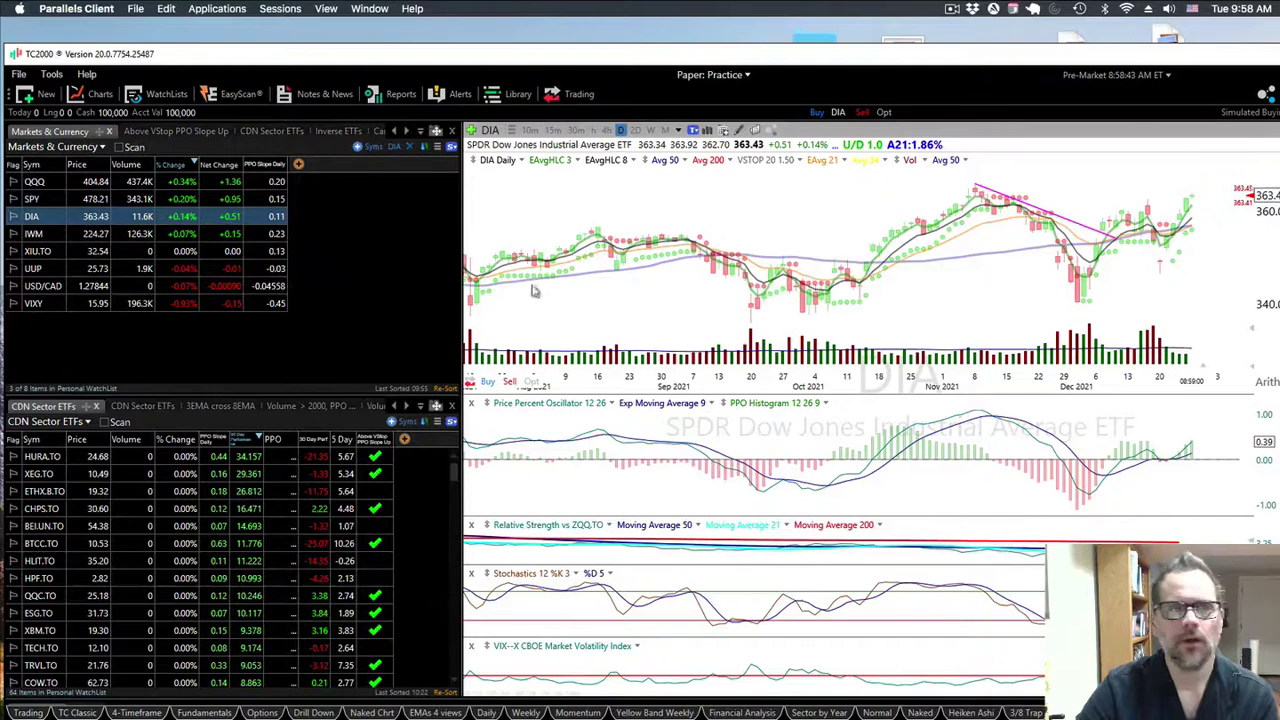
Examine the IWM daily chart over short and long date ranges, covering the price trend and the Price Percent Oscillator
{"action": "key", "text": "Down"}
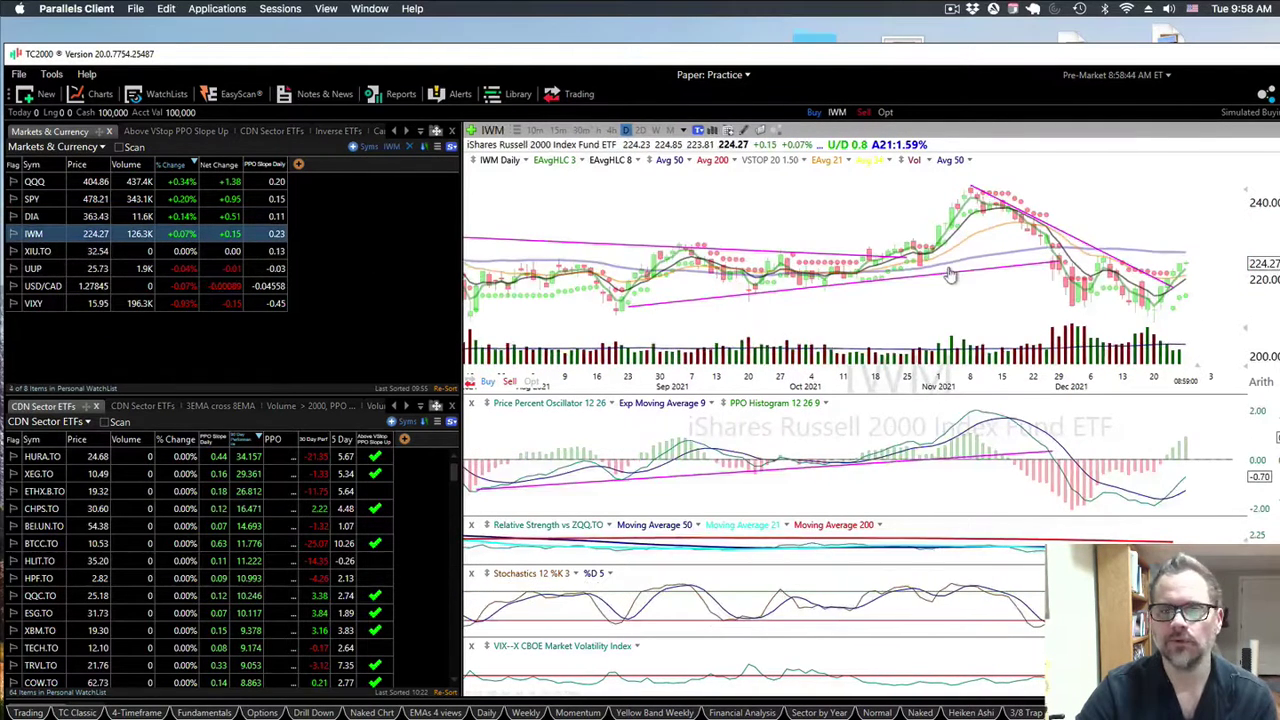
{"action": "scroll", "coordinate": [952, 280], "scroll_direction": "down", "scroll_amount": 3}
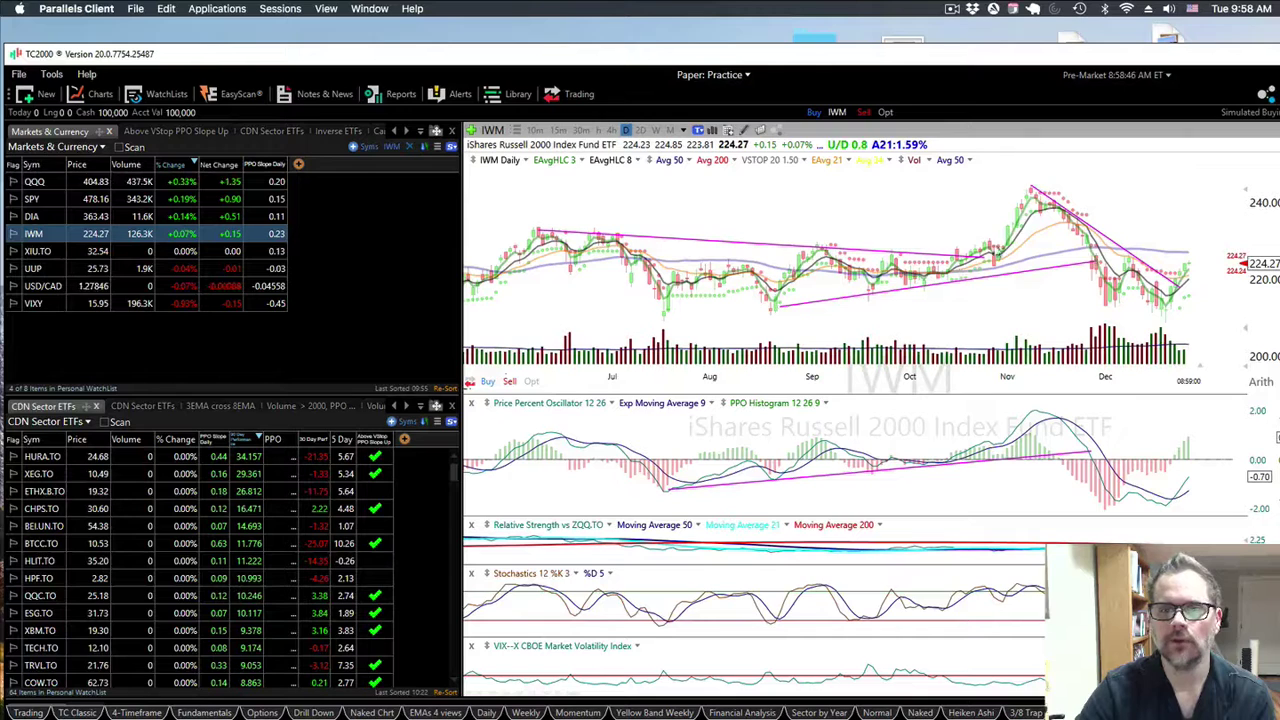
{"action": "scroll", "coordinate": [548, 255], "scroll_direction": "down", "scroll_amount": 3}
{"action": "scroll", "coordinate": [548, 255], "scroll_direction": "down", "scroll_amount": 3}
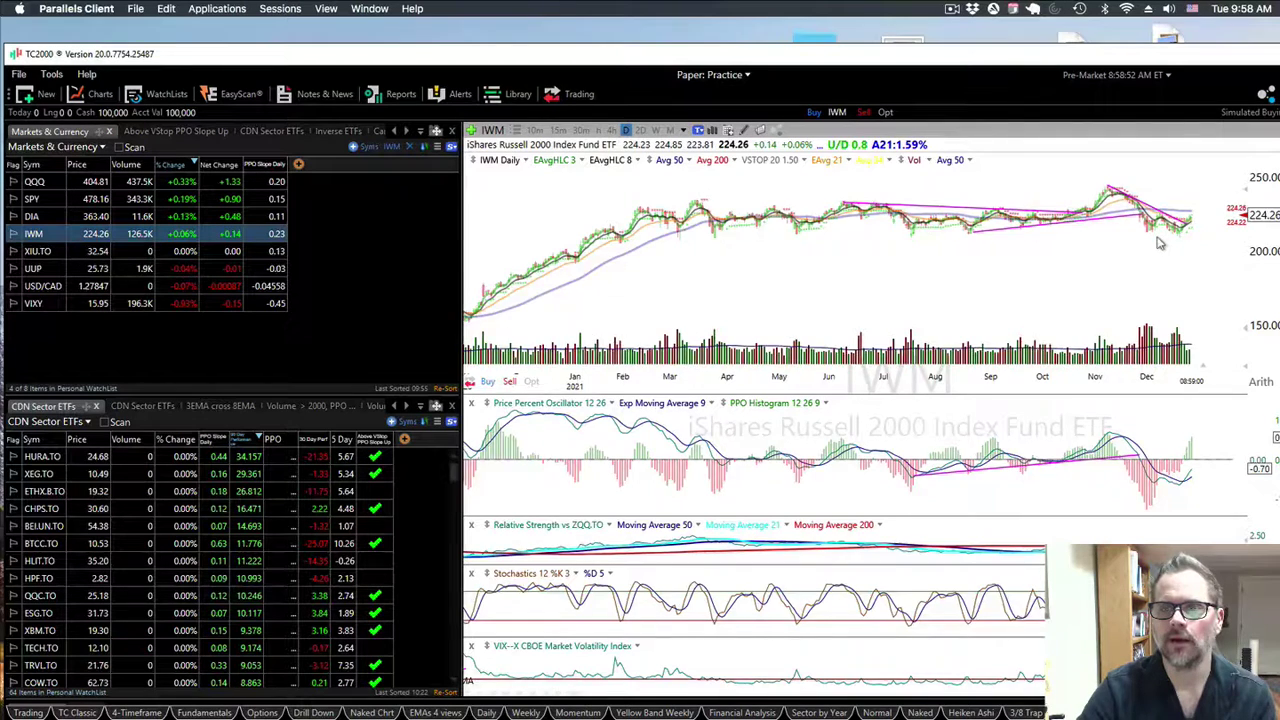
{"action": "scroll", "coordinate": [1158, 240], "scroll_direction": "up", "scroll_amount": 3}
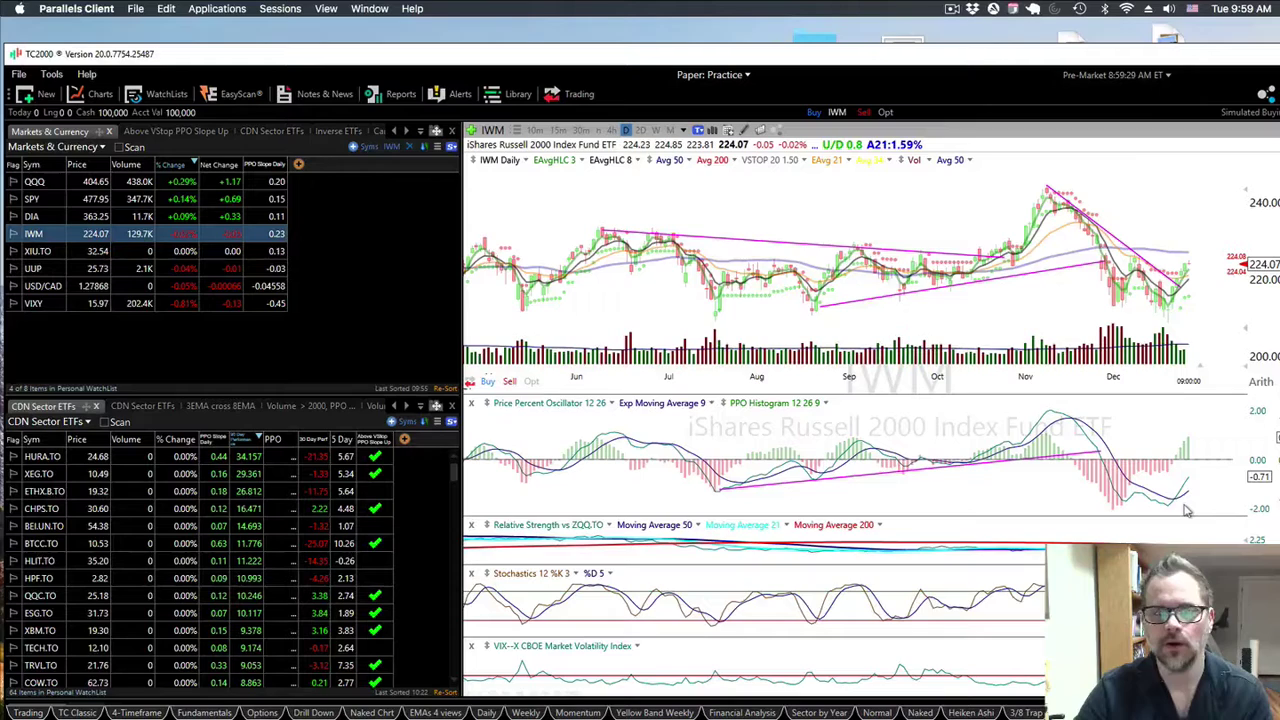
{"action": "scroll", "coordinate": [1185, 511], "scroll_direction": "down", "scroll_amount": 2}
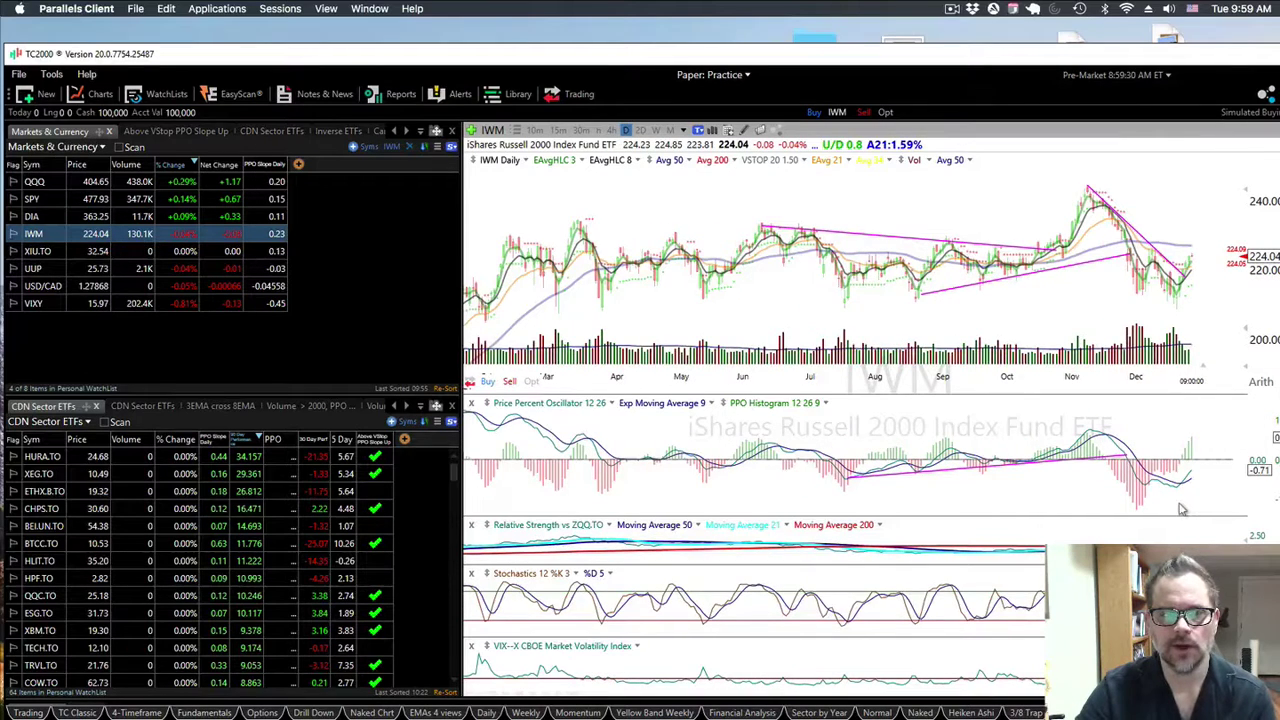
{"action": "scroll", "coordinate": [1181, 510], "scroll_direction": "down", "scroll_amount": 2}
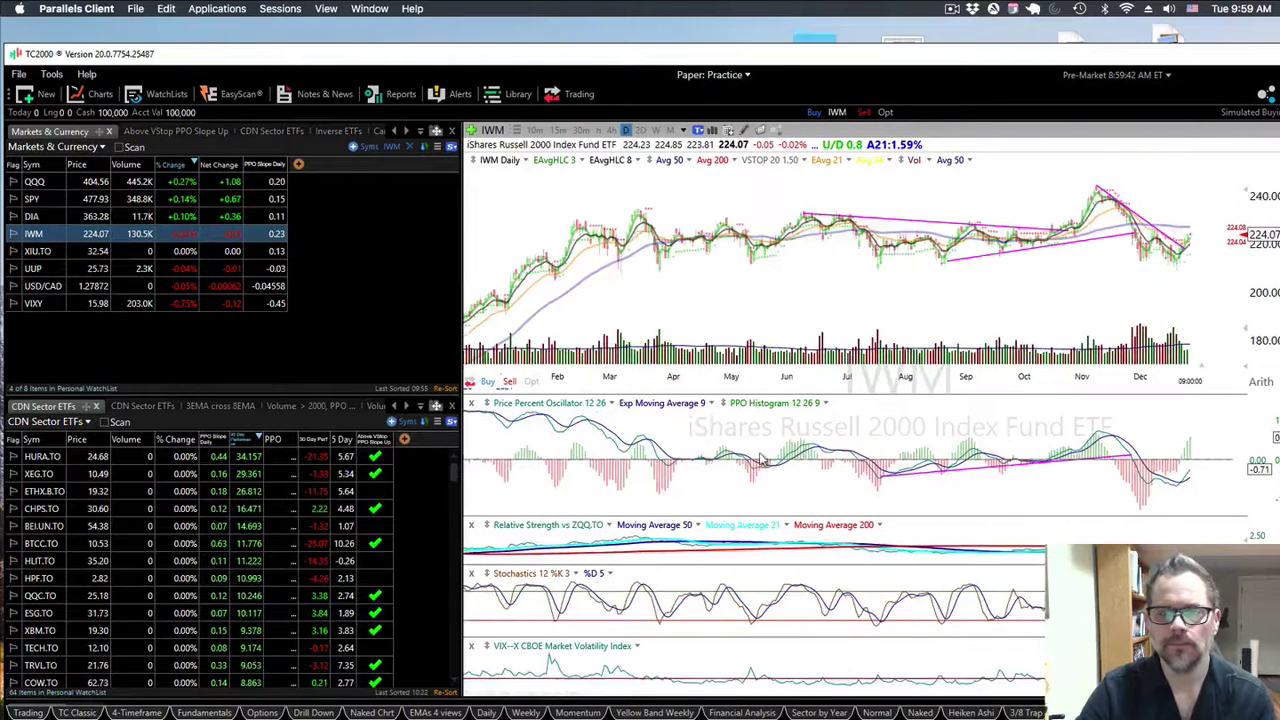
{"action": "scroll", "coordinate": [762, 458], "scroll_direction": "up", "scroll_amount": 2}
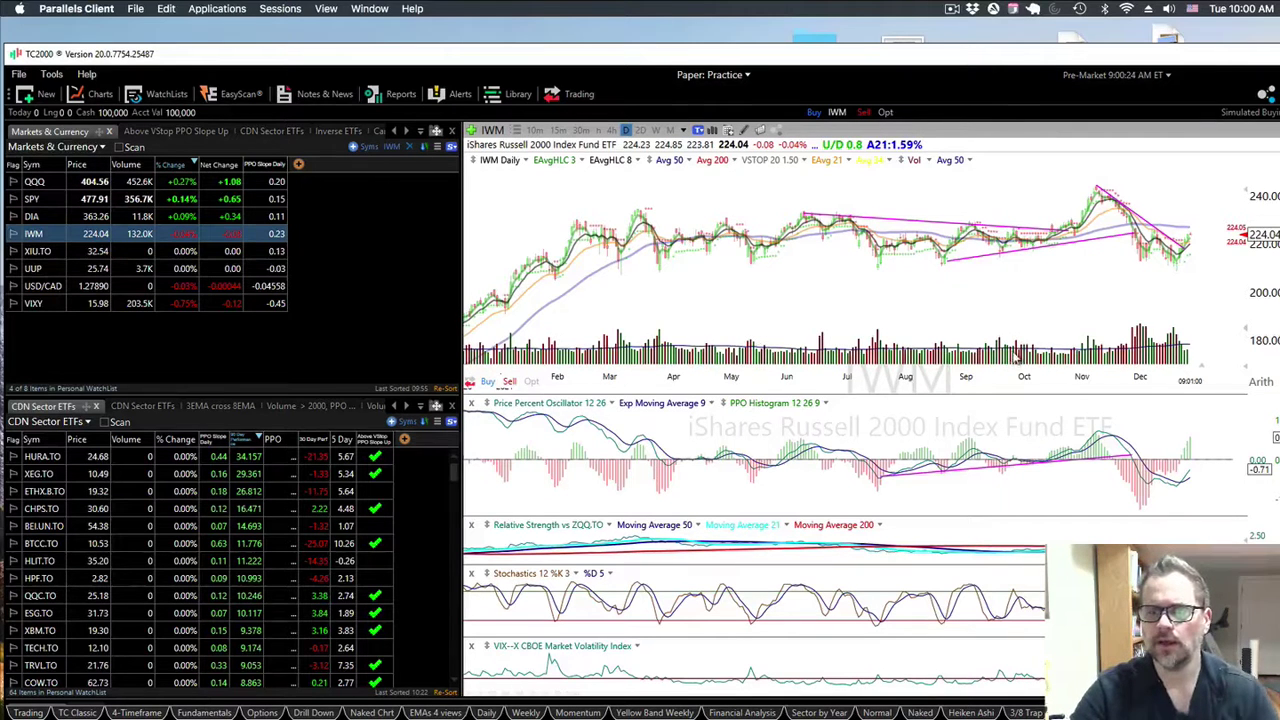
{"action": "scroll", "coordinate": [1016, 355], "scroll_direction": "up", "scroll_amount": 2}
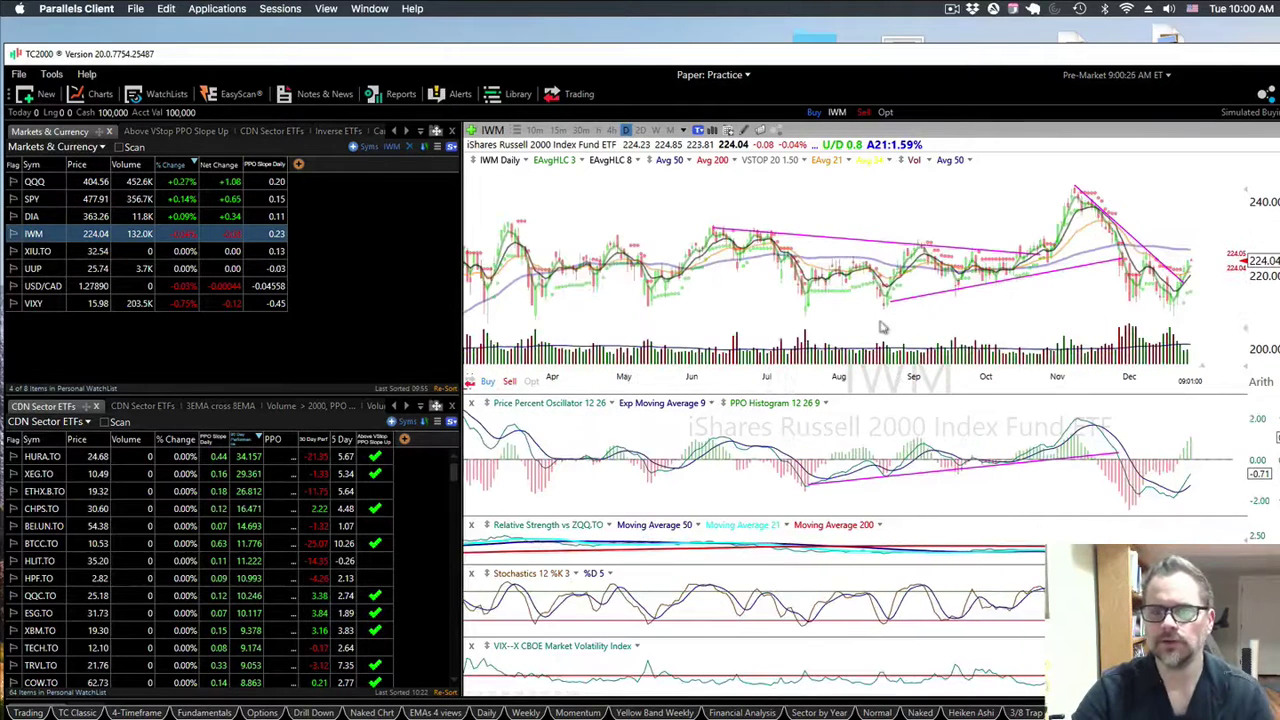
Draw a descending trendline along the tops of the December volume bars on the QQQ chart, extending just past the latest bar
{"action": "left_click", "coordinate": [103, 186]}
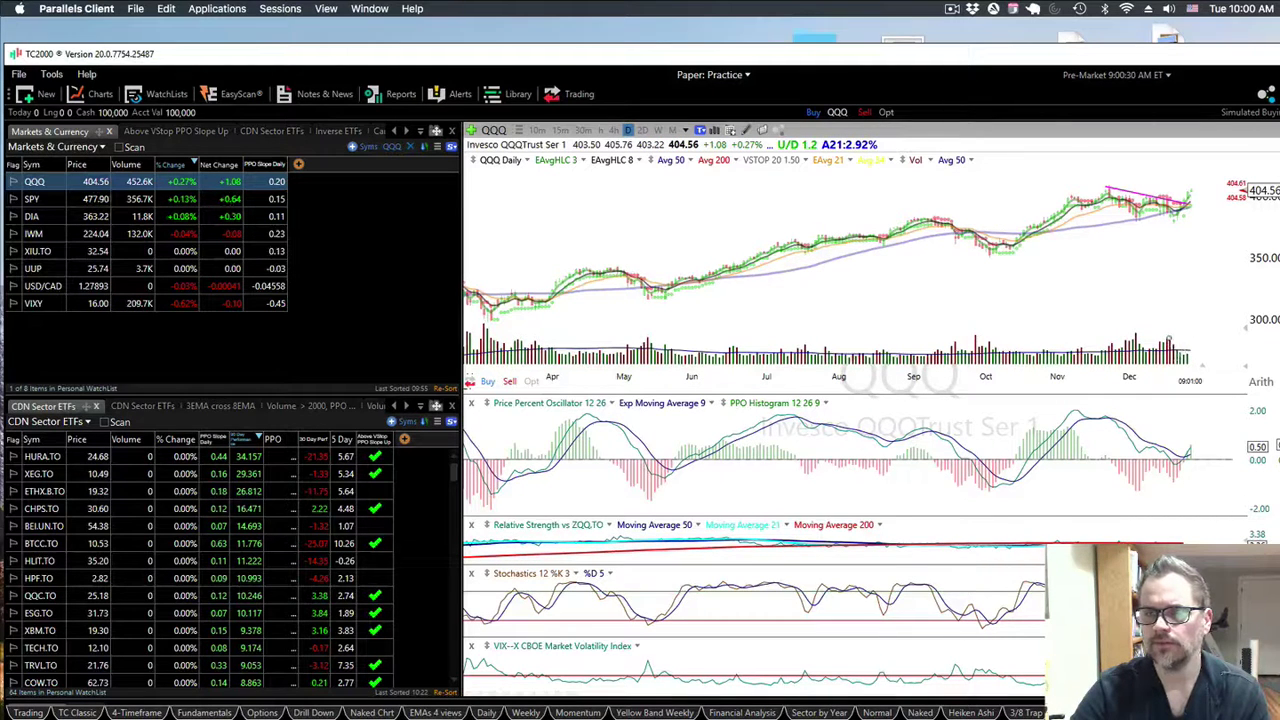
{"action": "left_click_drag", "start_coordinate": [1190, 356], "coordinate": [1168, 336]}
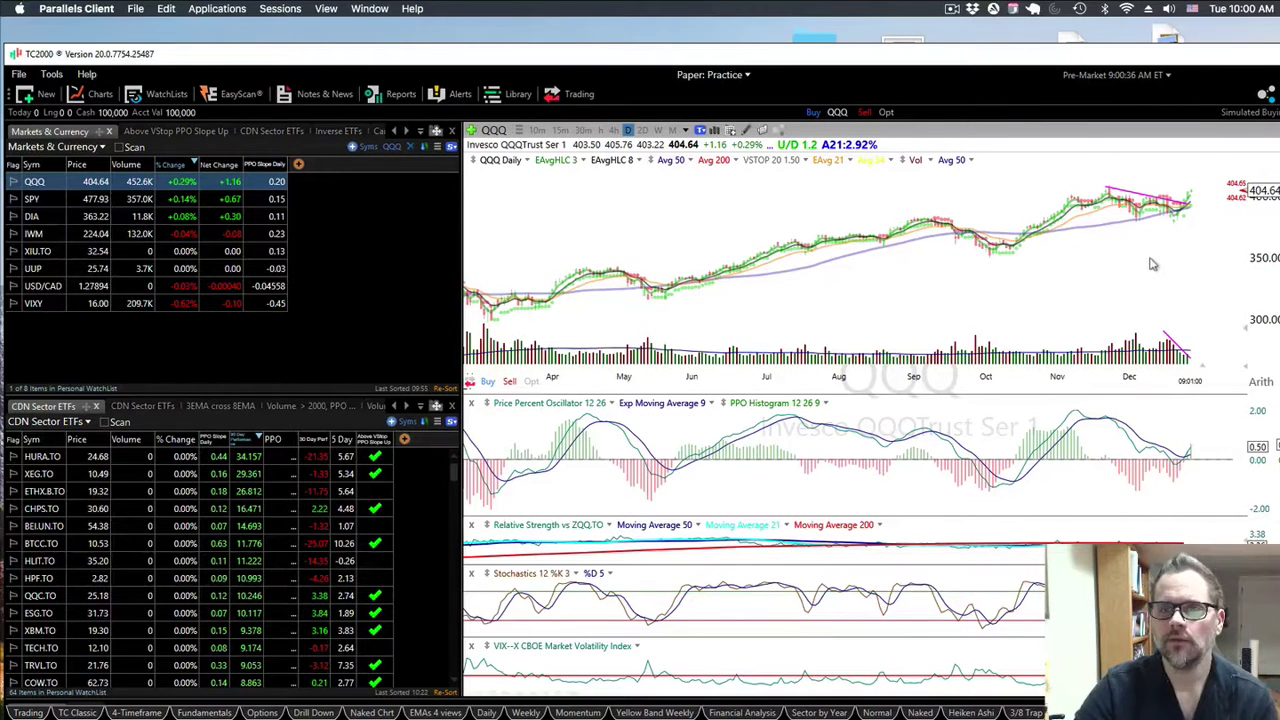
{"action": "scroll", "coordinate": [1152, 263], "scroll_direction": "up", "scroll_amount": 1}
{"action": "left_click_drag", "start_coordinate": [1185, 367], "coordinate": [1196, 358]}
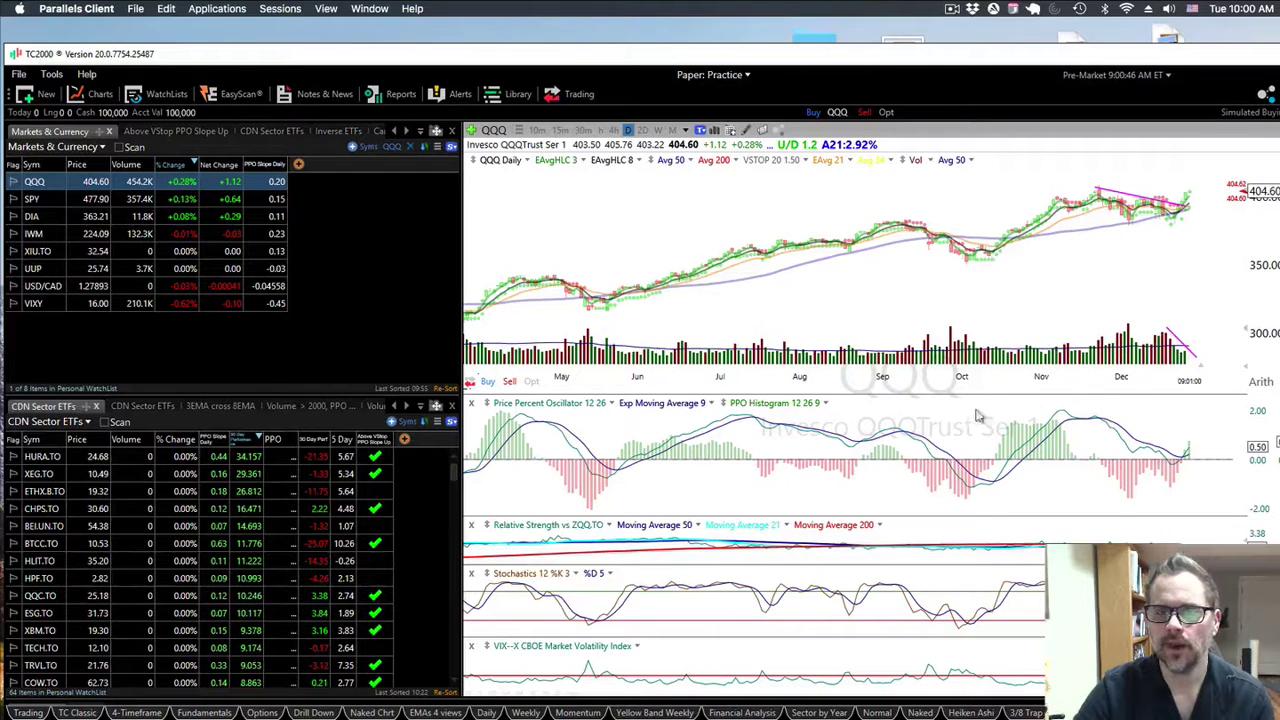
{"action": "scroll", "coordinate": [990, 353], "scroll_direction": "up", "scroll_amount": 1}
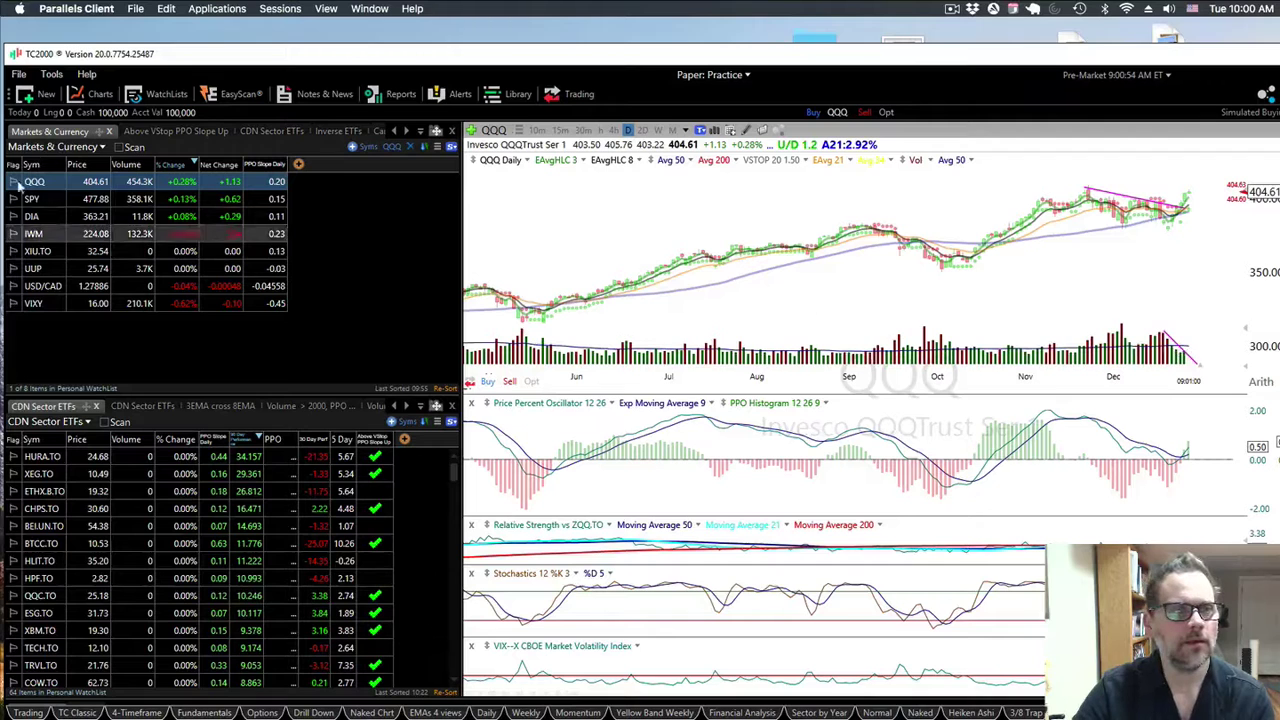
Check the recent volume bars on the SPY and DIA daily charts
{"action": "key", "text": "Down"}
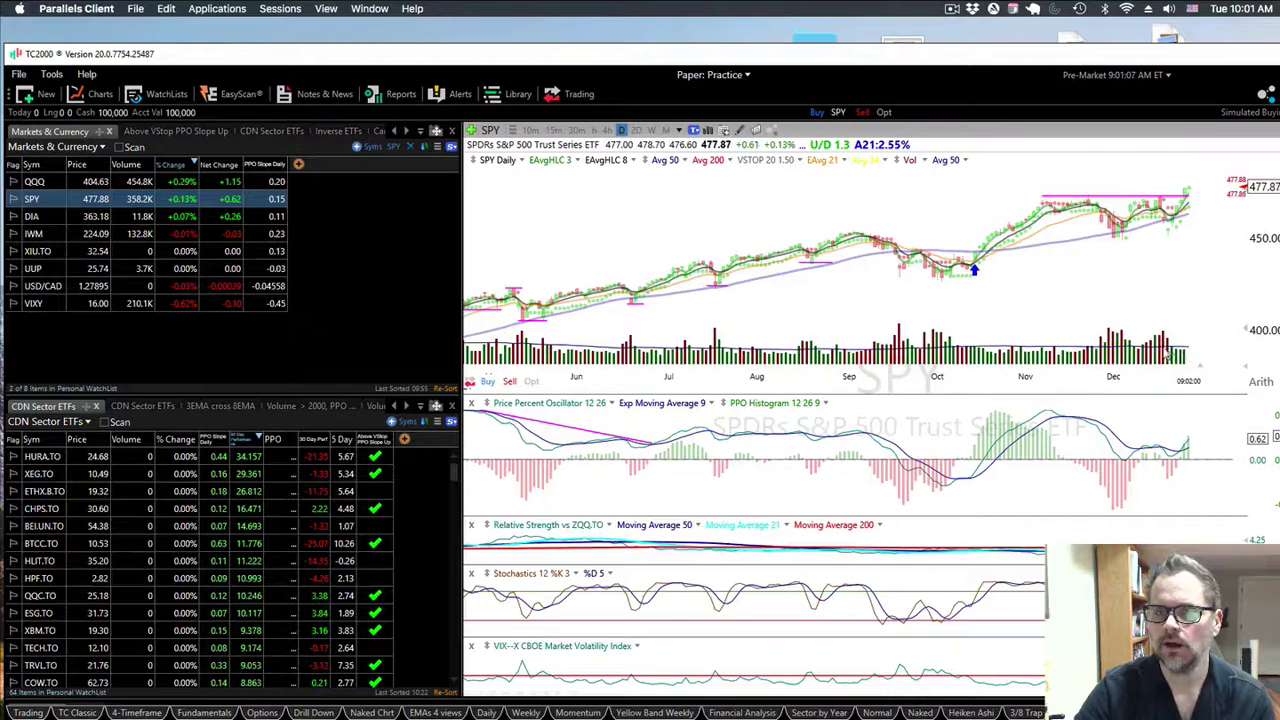
{"action": "key", "text": "Down"}
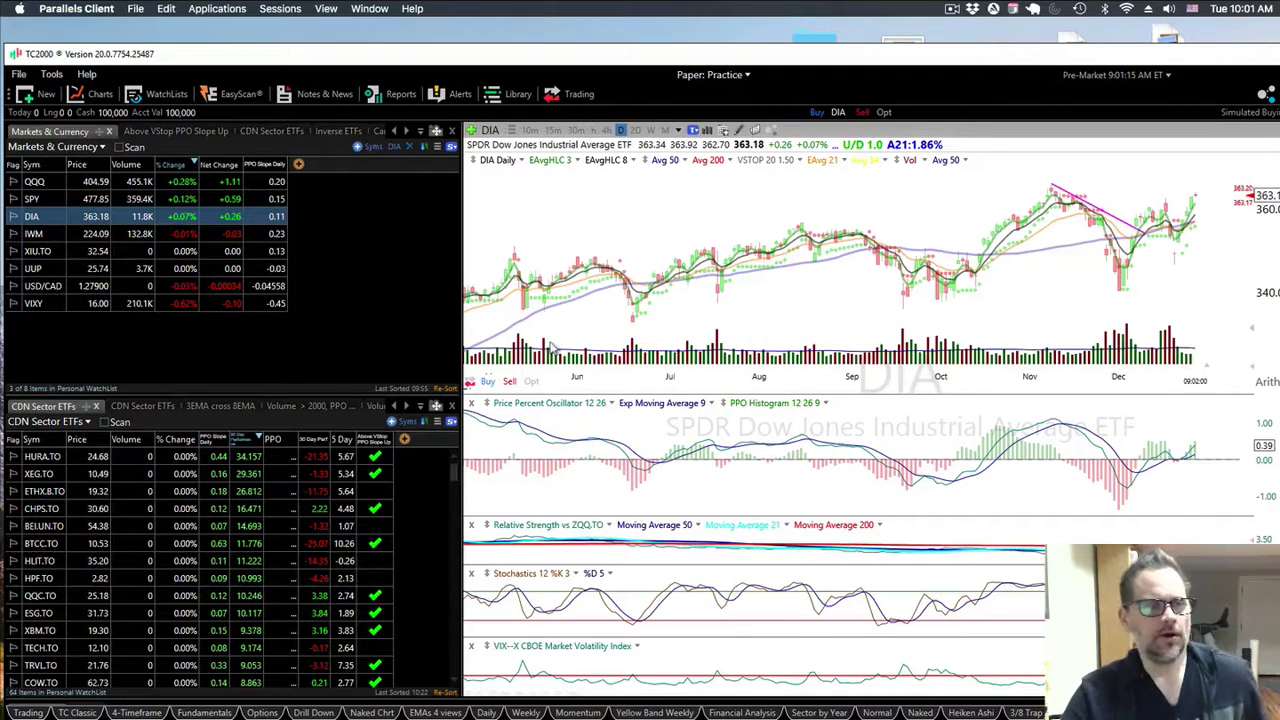
Show the Above VStop PPO Slope Up scan of sector ETFs and bring up the ARKQ chart from it
{"action": "left_click", "coordinate": [155, 133]}
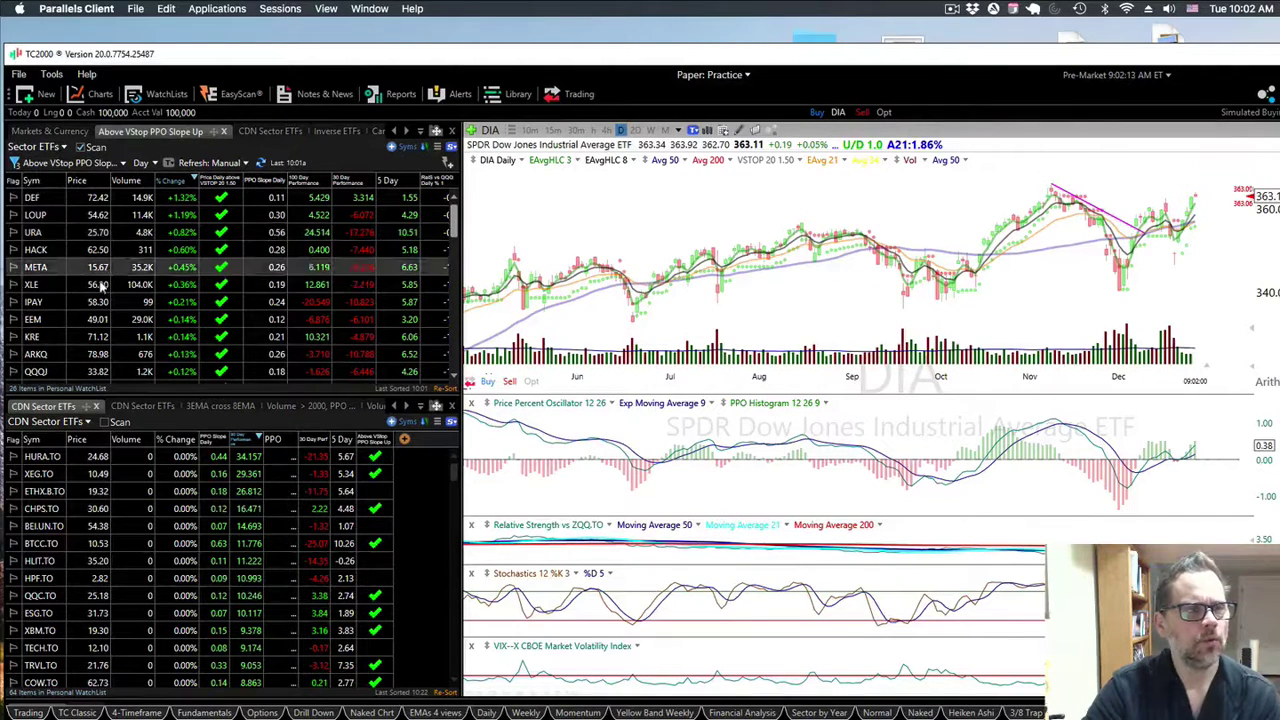
{"action": "left_click", "coordinate": [100, 355]}
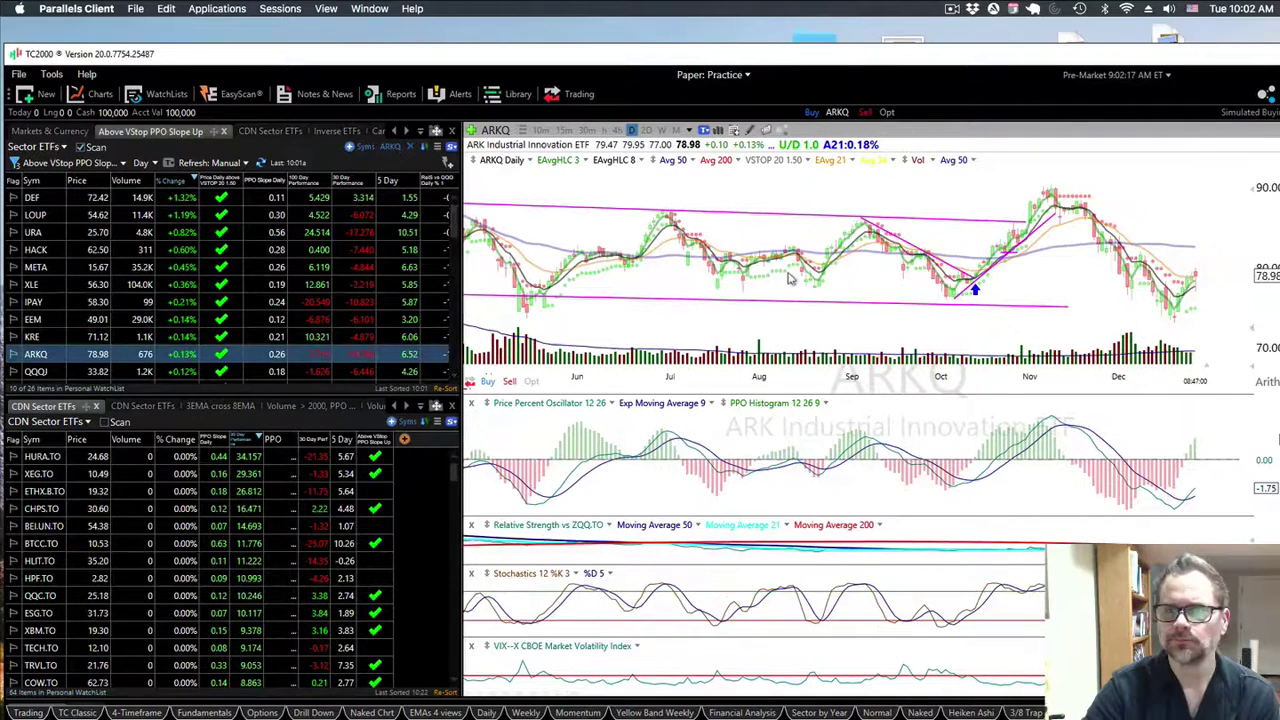
Bring up the META chart from the sector ETF scan and examine its price trend and Price Percent Oscillator over a shorter date range
{"action": "left_click", "coordinate": [100, 267]}
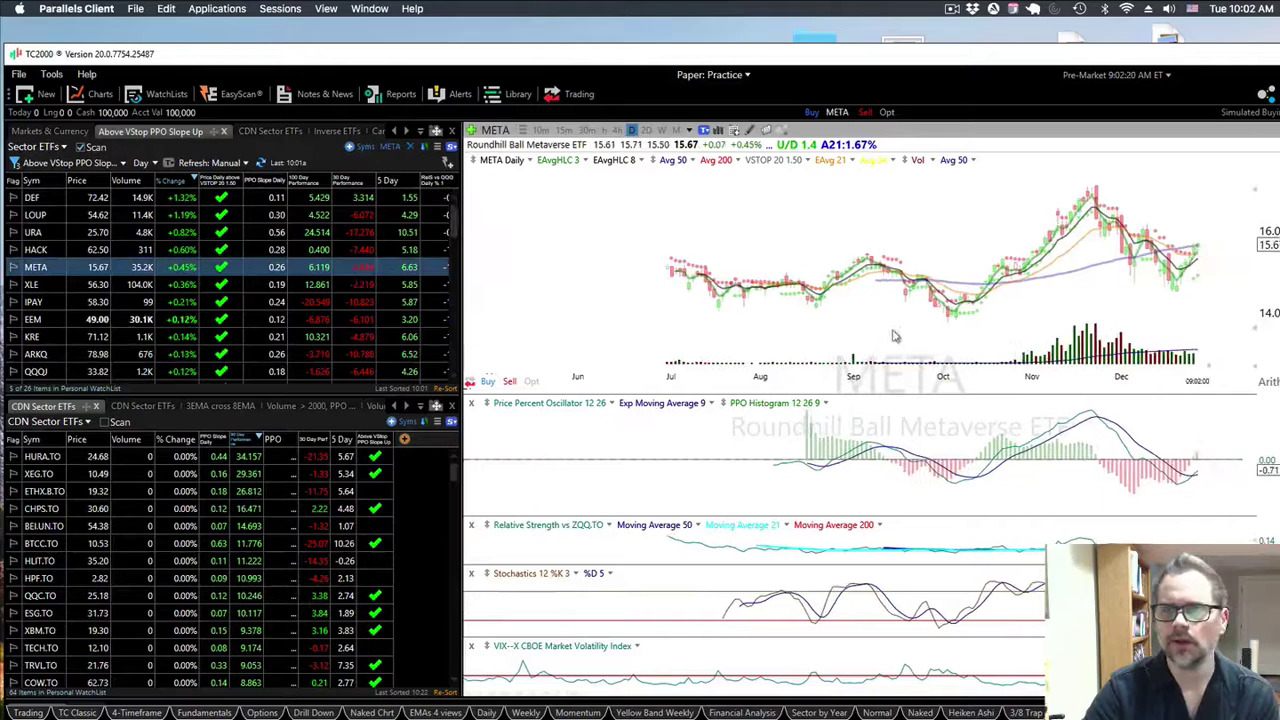
{"action": "scroll", "coordinate": [890, 341], "scroll_direction": "up", "scroll_amount": 2}
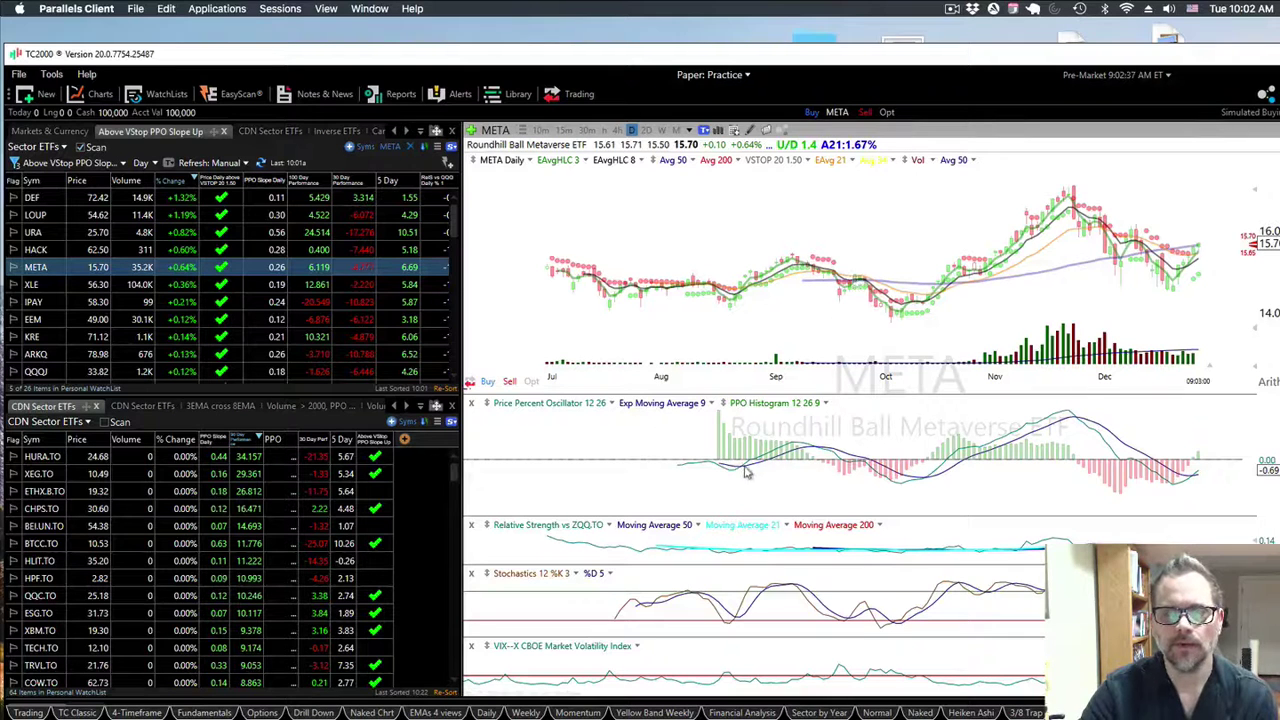
{"action": "left_click_drag", "start_coordinate": [742, 288], "coordinate": [792, 262]}
{"action": "left_click_drag", "start_coordinate": [792, 262], "coordinate": [791, 305]}
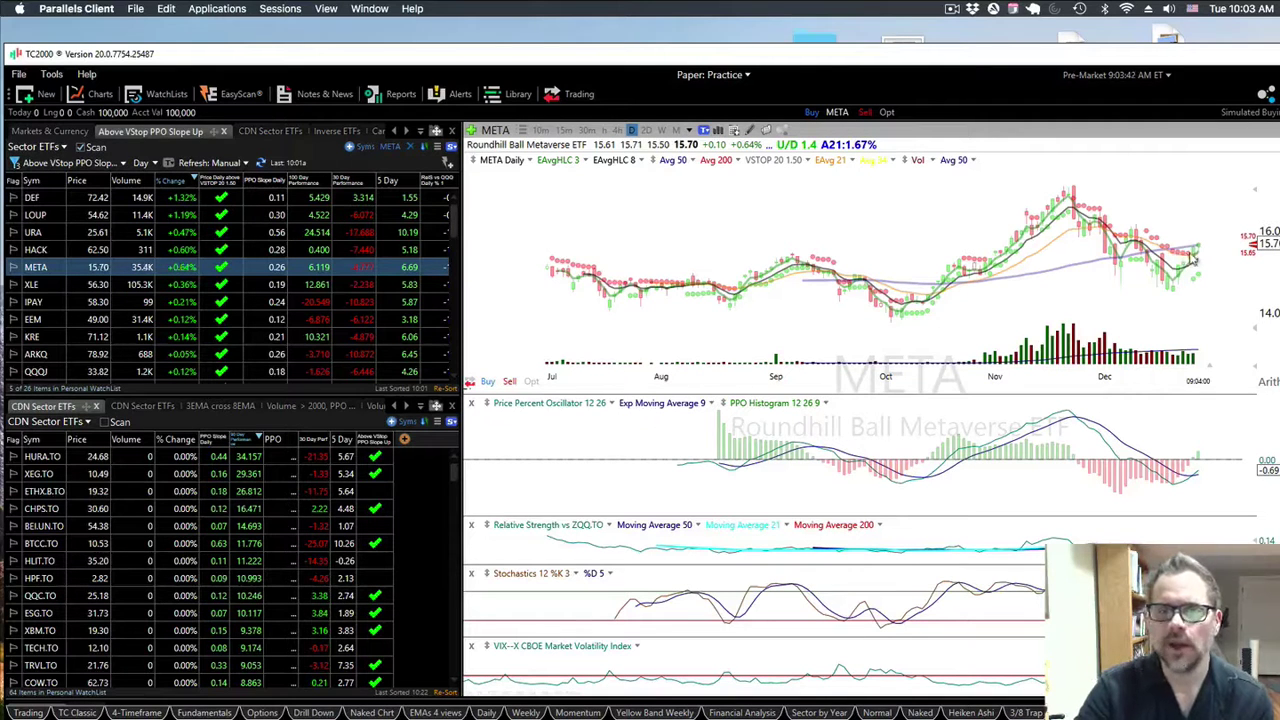
View the daily chart of HACK from the scan, followed by the chart of the semiconductor ETF SMH
{"action": "left_click", "coordinate": [40, 249]}
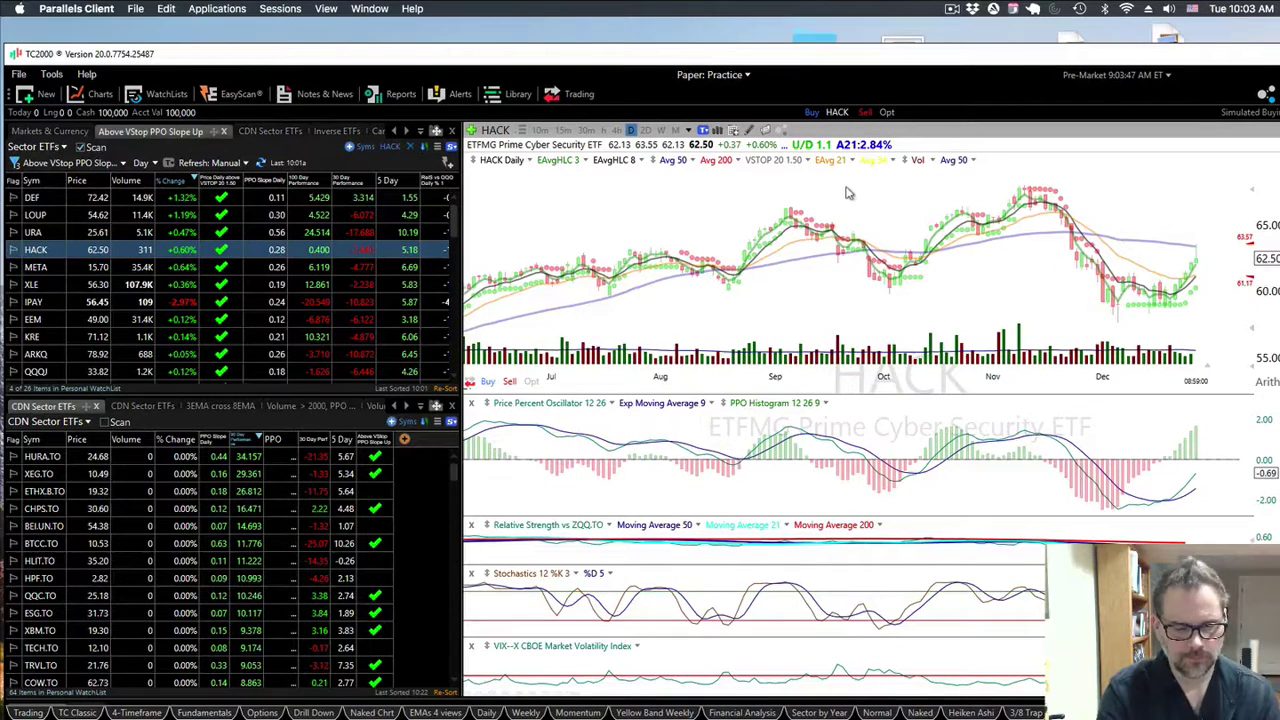
{"action": "type", "text": "SMH"}
{"action": "key", "text": "Return"}
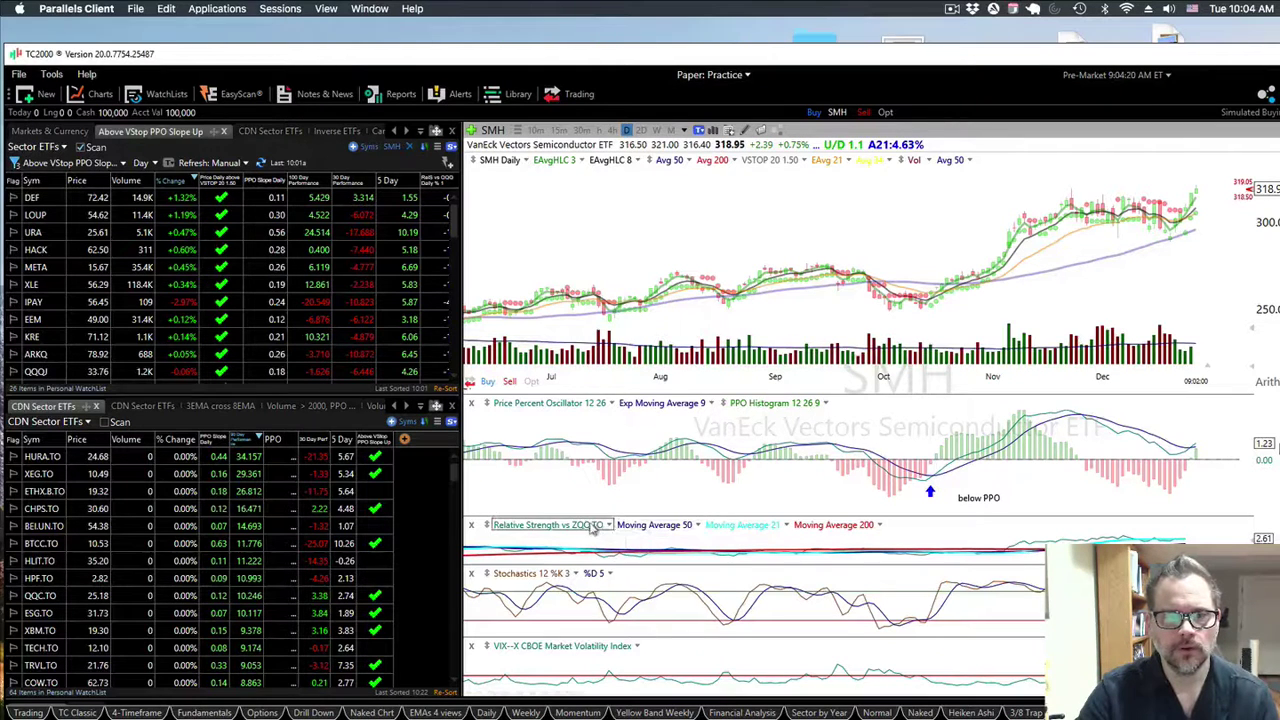
Change the comparison symbol of the Relative Strength indicator on the SMH chart to QQQ
{"action": "right_click", "coordinate": [593, 530]}
{"action": "left_click", "coordinate": [624, 522]}
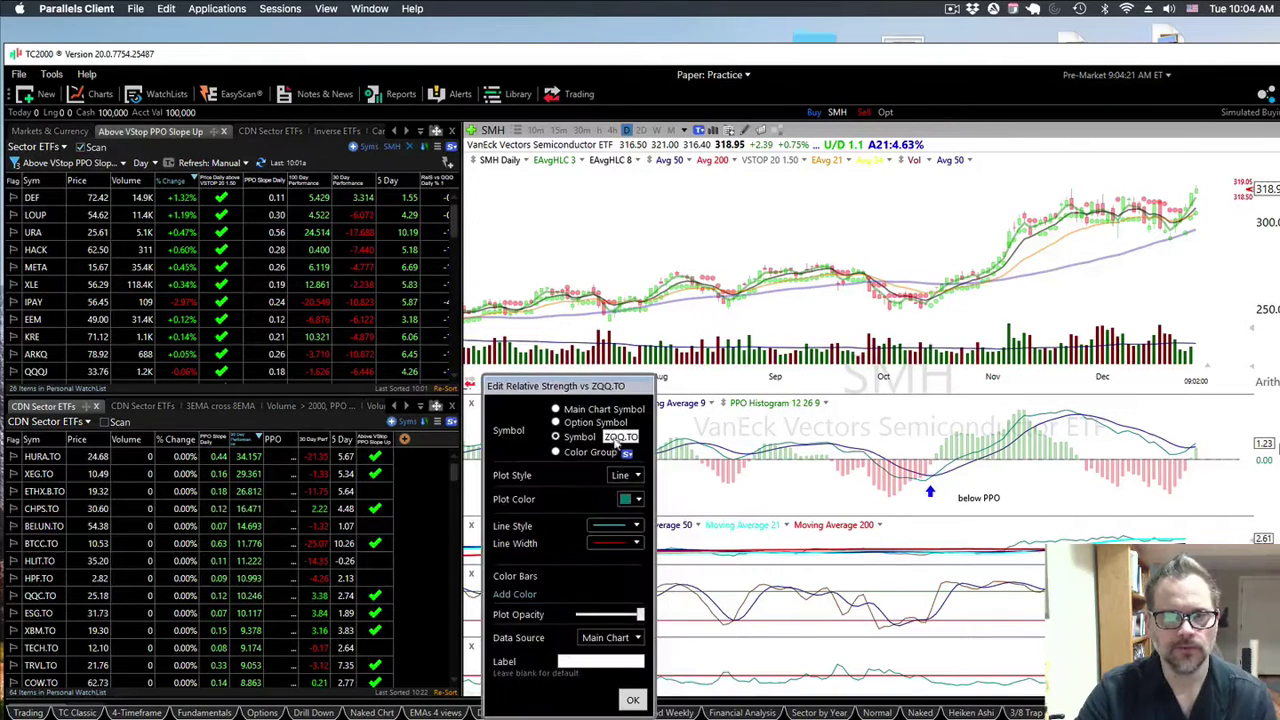
{"action": "type", "text": "qqq"}
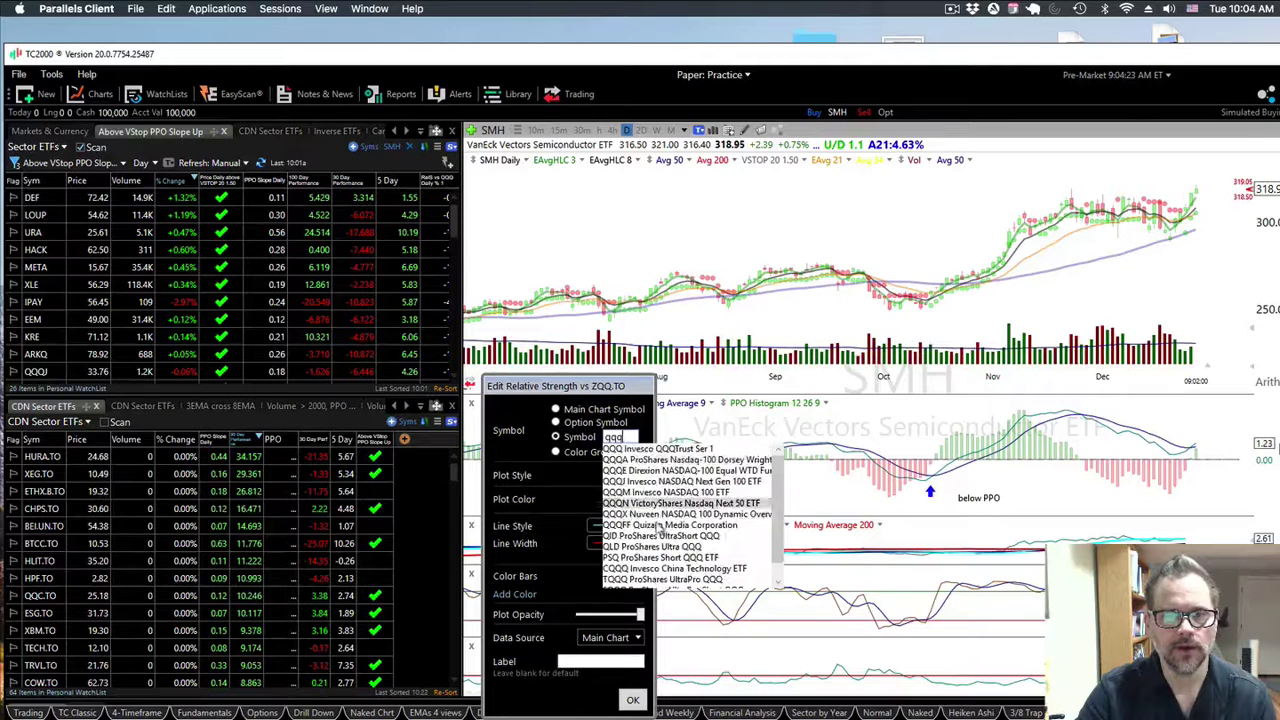
{"action": "left_click", "coordinate": [660, 449]}
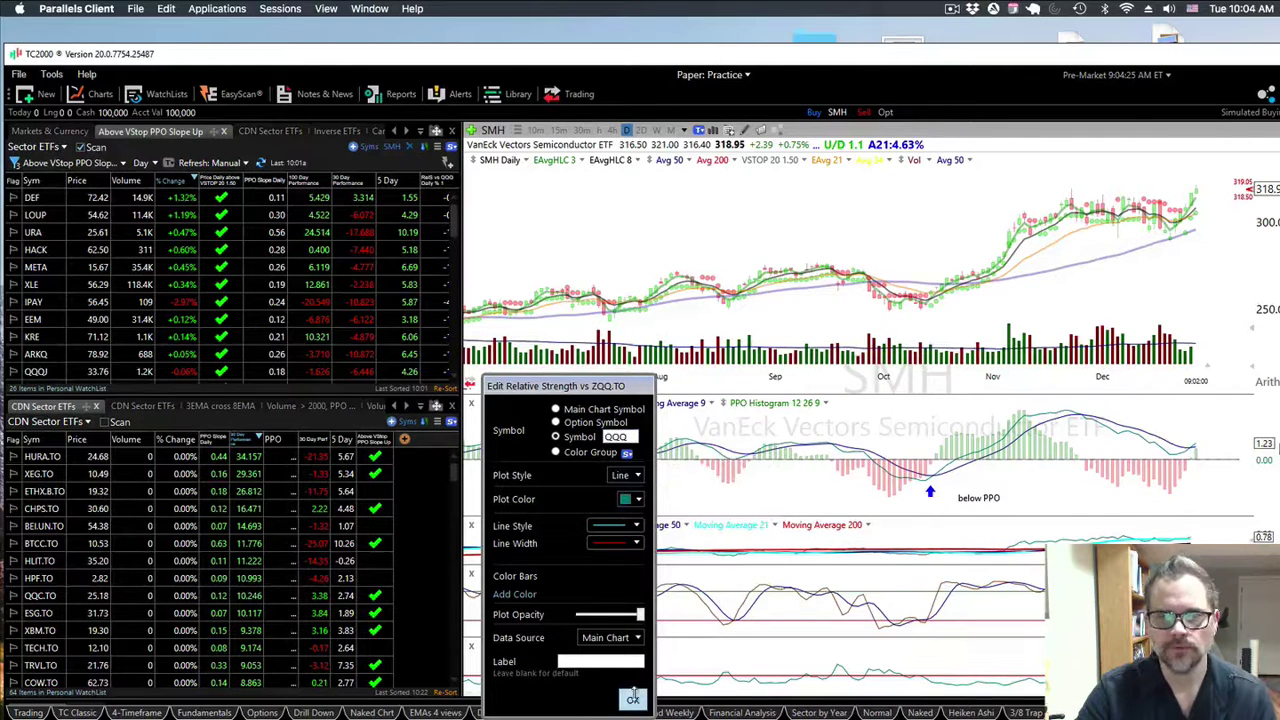
{"action": "left_click", "coordinate": [632, 700]}
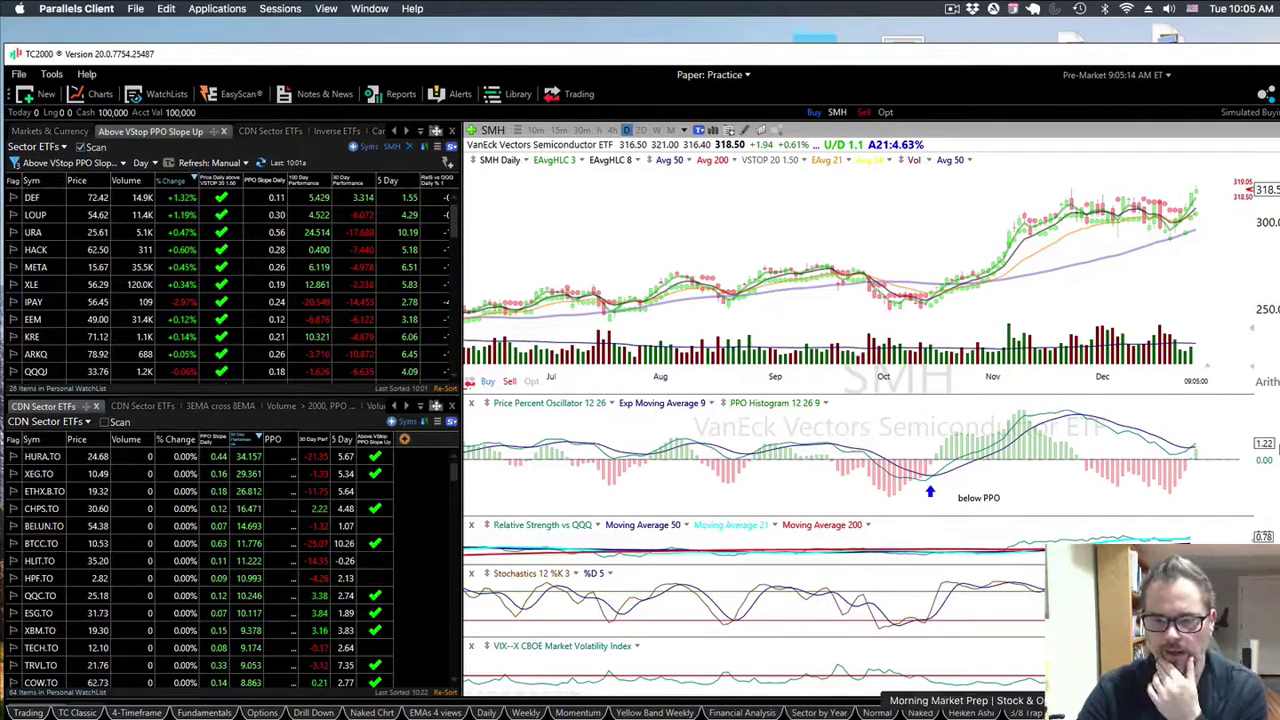
Switch to TradingView in the browser, review the ESG/ZQQ and DEF/QQQ daily ratio charts, and return to TC2000
{"action": "left_click", "coordinate": [967, 714]}
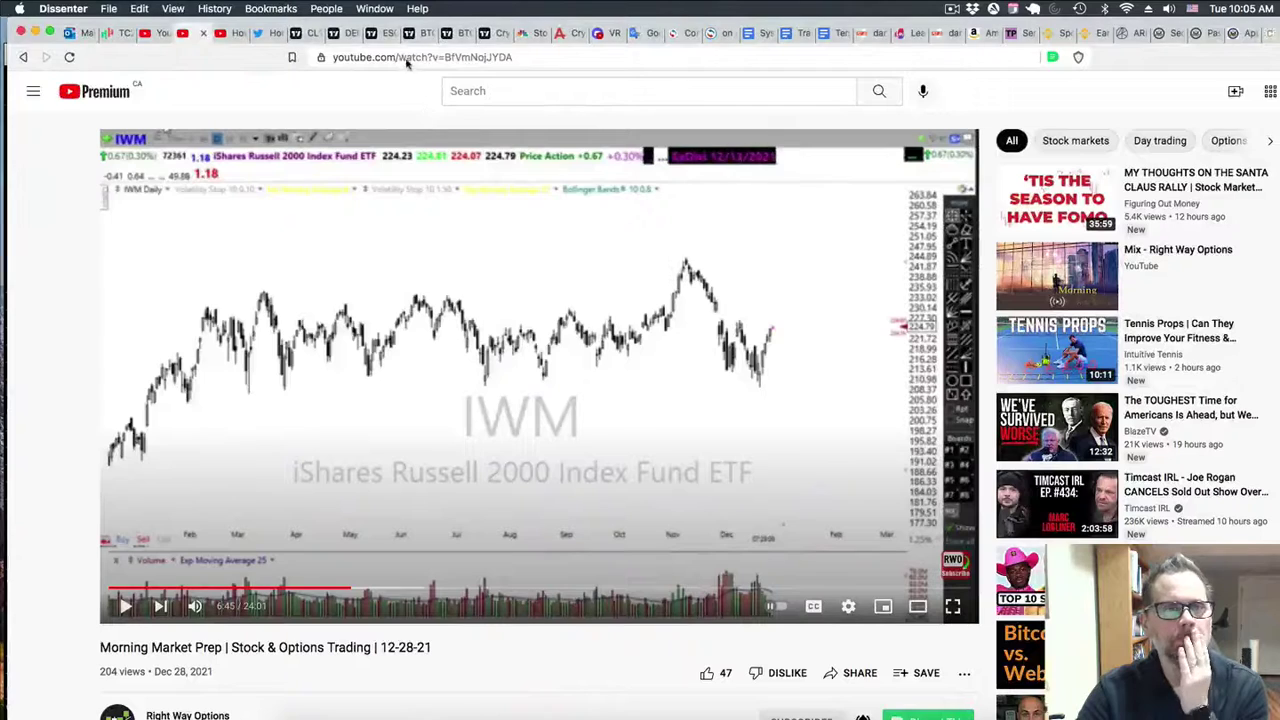
{"action": "left_click", "coordinate": [388, 33]}
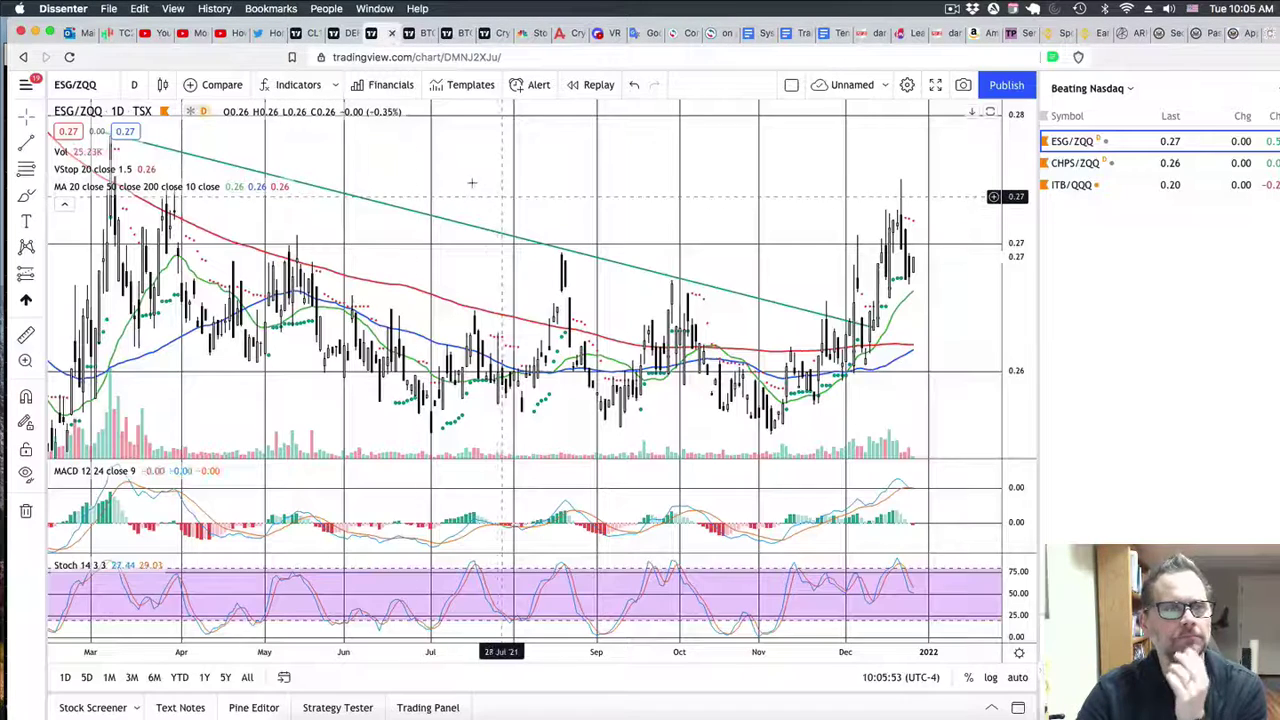
{"action": "scroll", "coordinate": [468, 180], "scroll_direction": "down", "scroll_amount": 2}
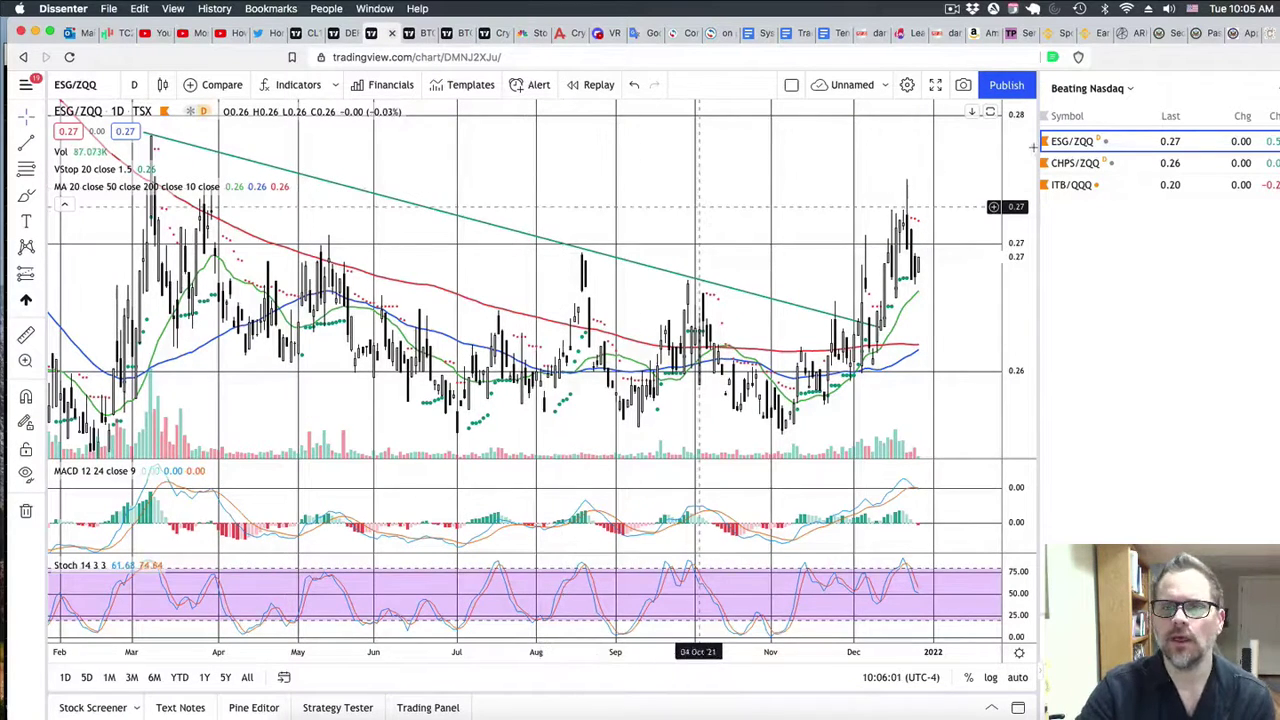
{"action": "left_click", "coordinate": [357, 38]}
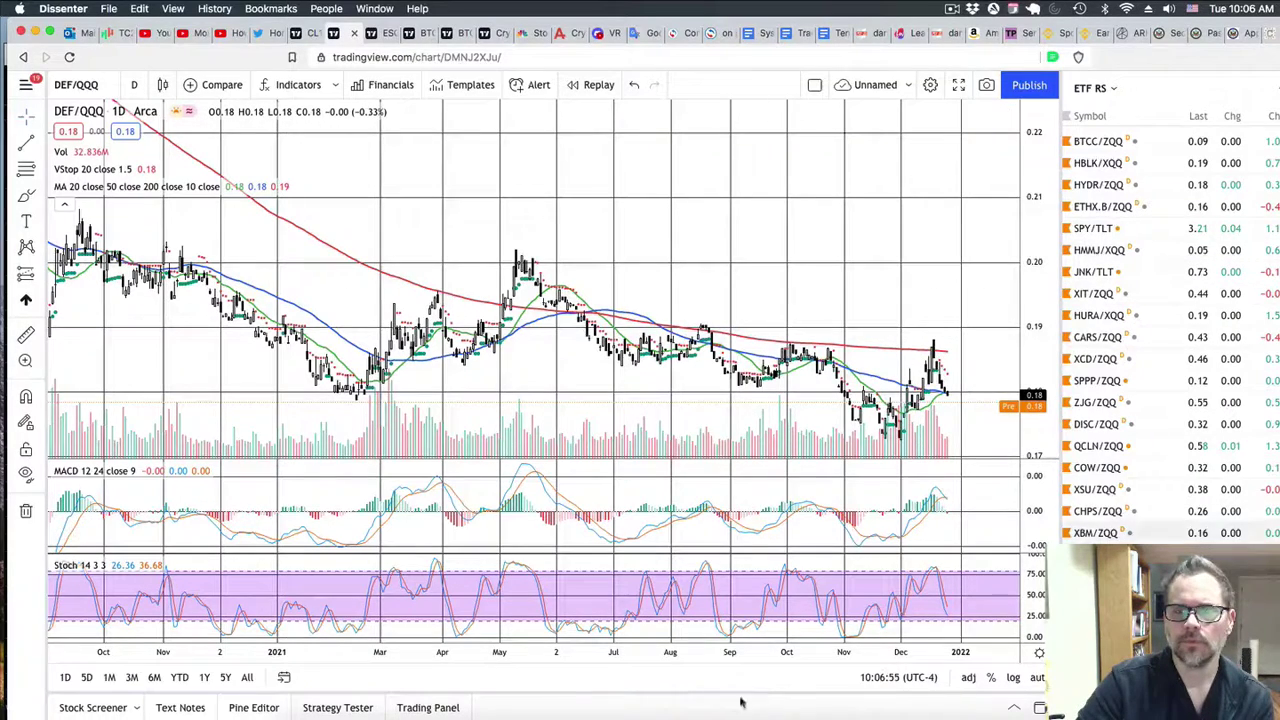
{"action": "left_click", "coordinate": [683, 714]}
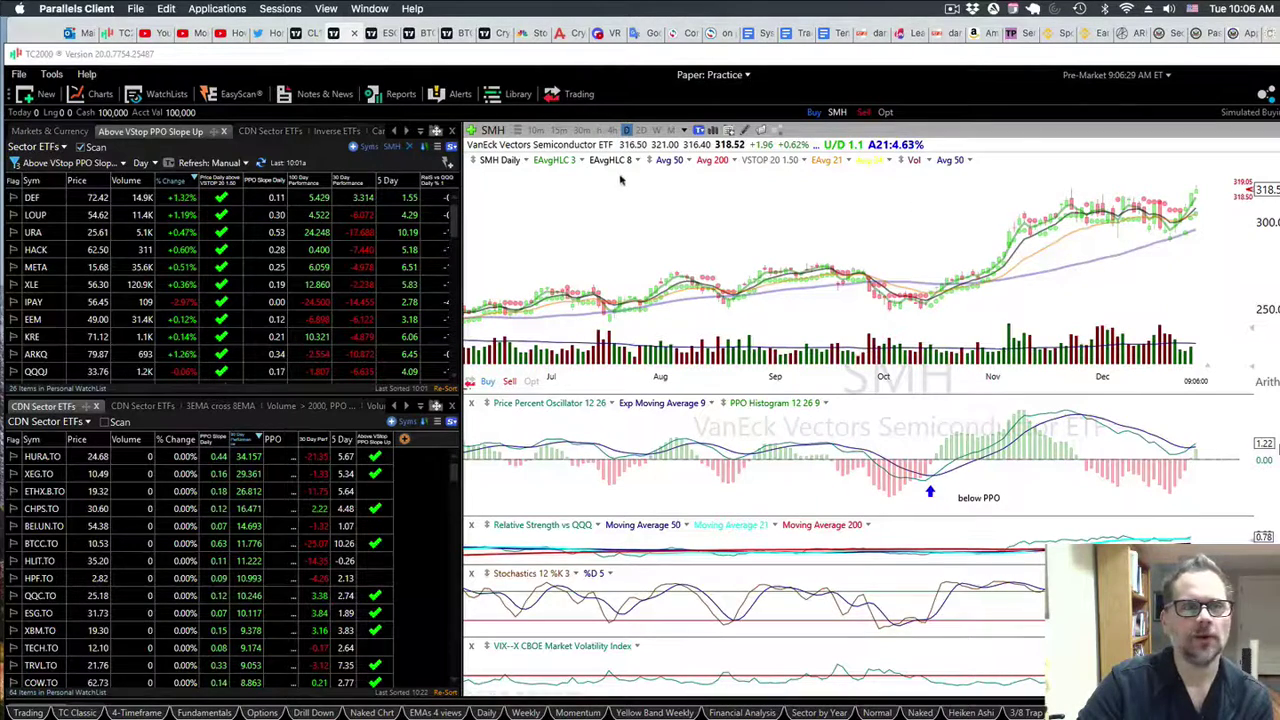